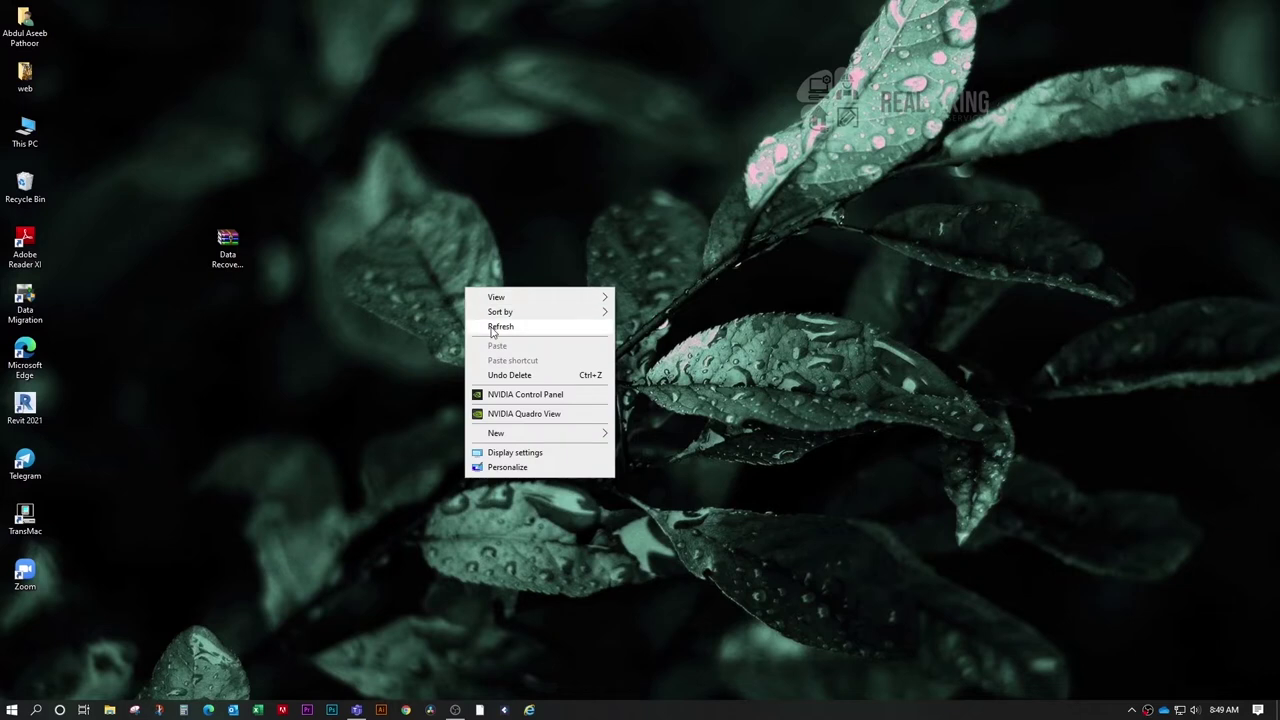
pyautogui.rightClick(490, 327)
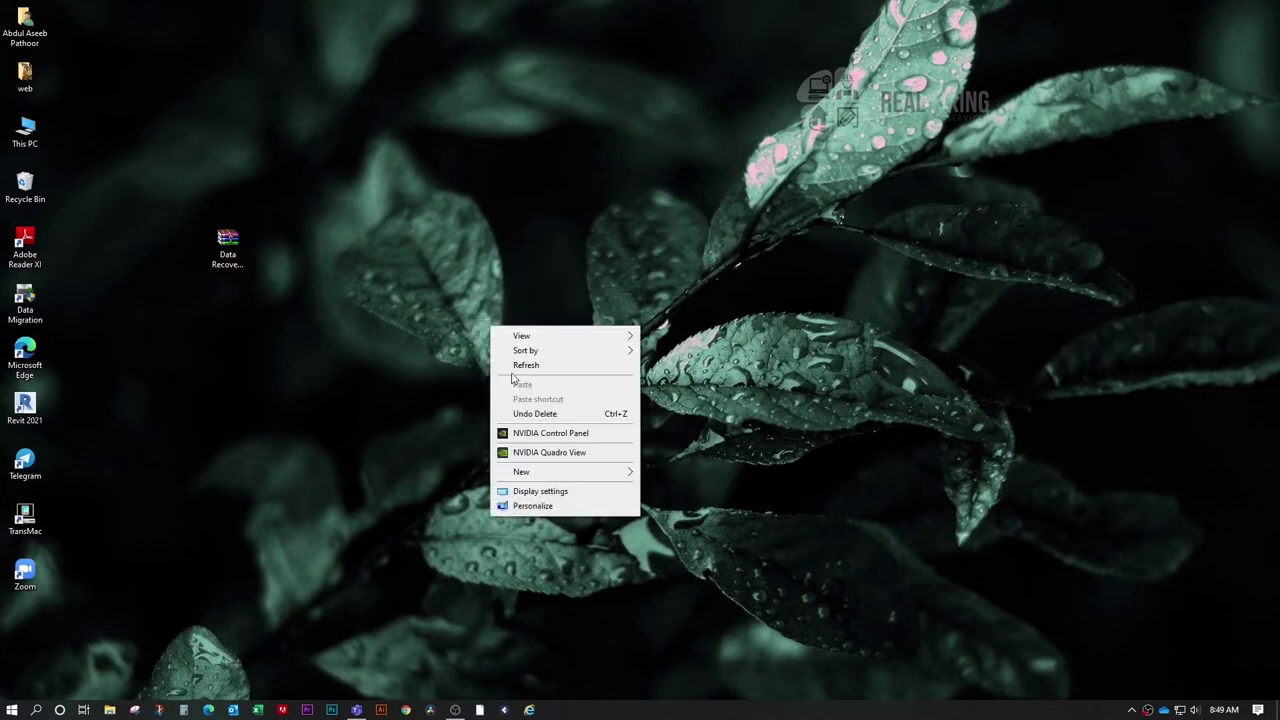
pyautogui.click(511, 372)
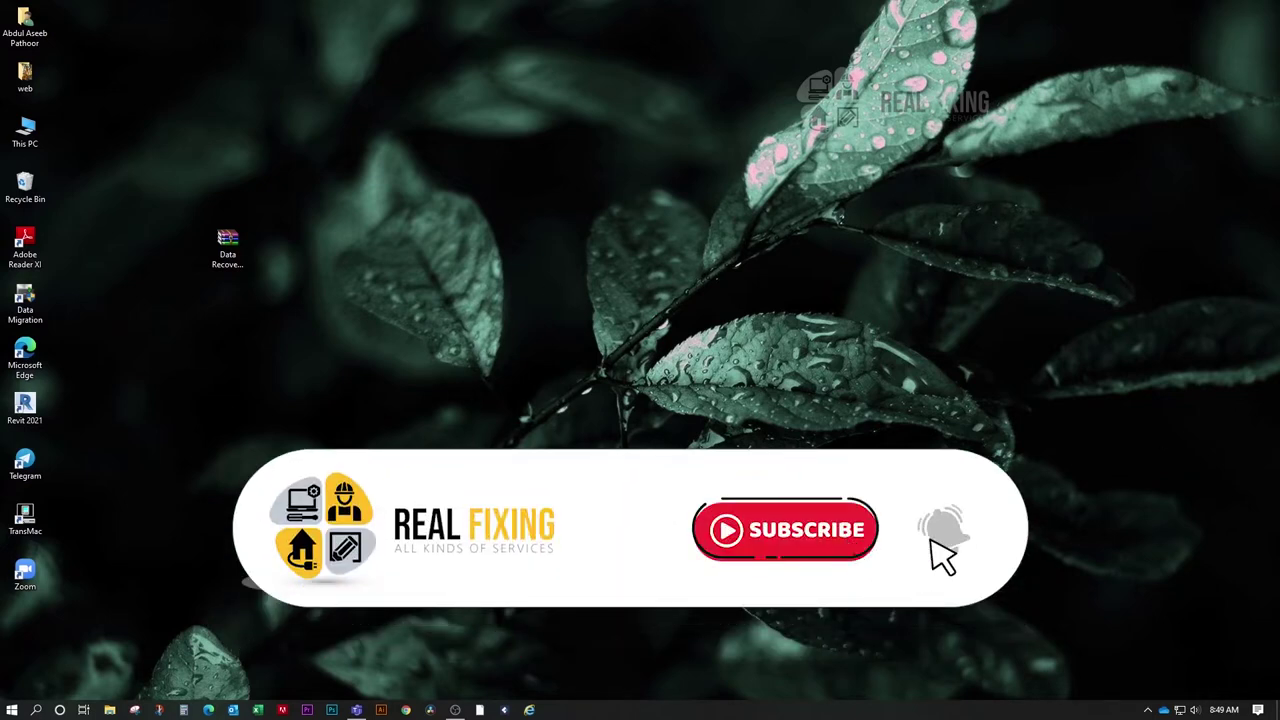
pyautogui.rightClick(545, 362)
pyautogui.click(578, 400)
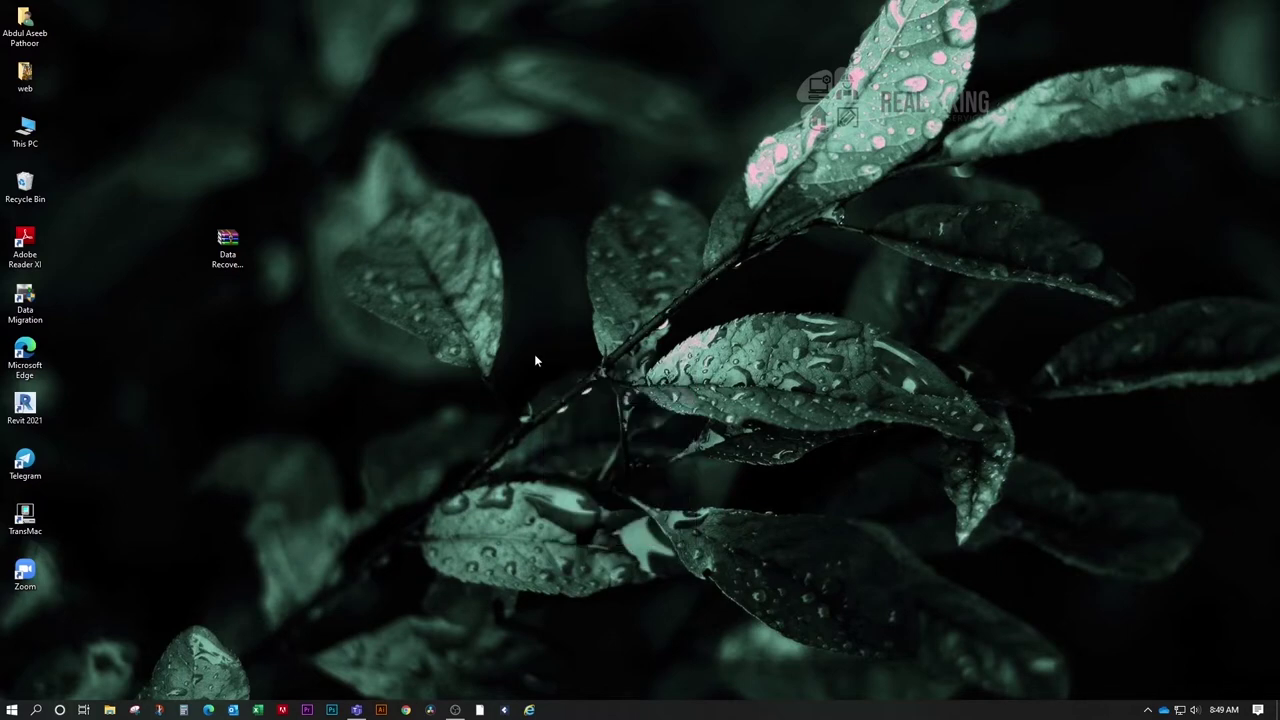
pyautogui.rightClick(534, 362)
pyautogui.click(568, 398)
pyautogui.click(1147, 710)
# Step: Extract the Data Recovery Wizard 11.0.0.rar archive onto the desktop and open the extracted folder
pyautogui.click(230, 248)
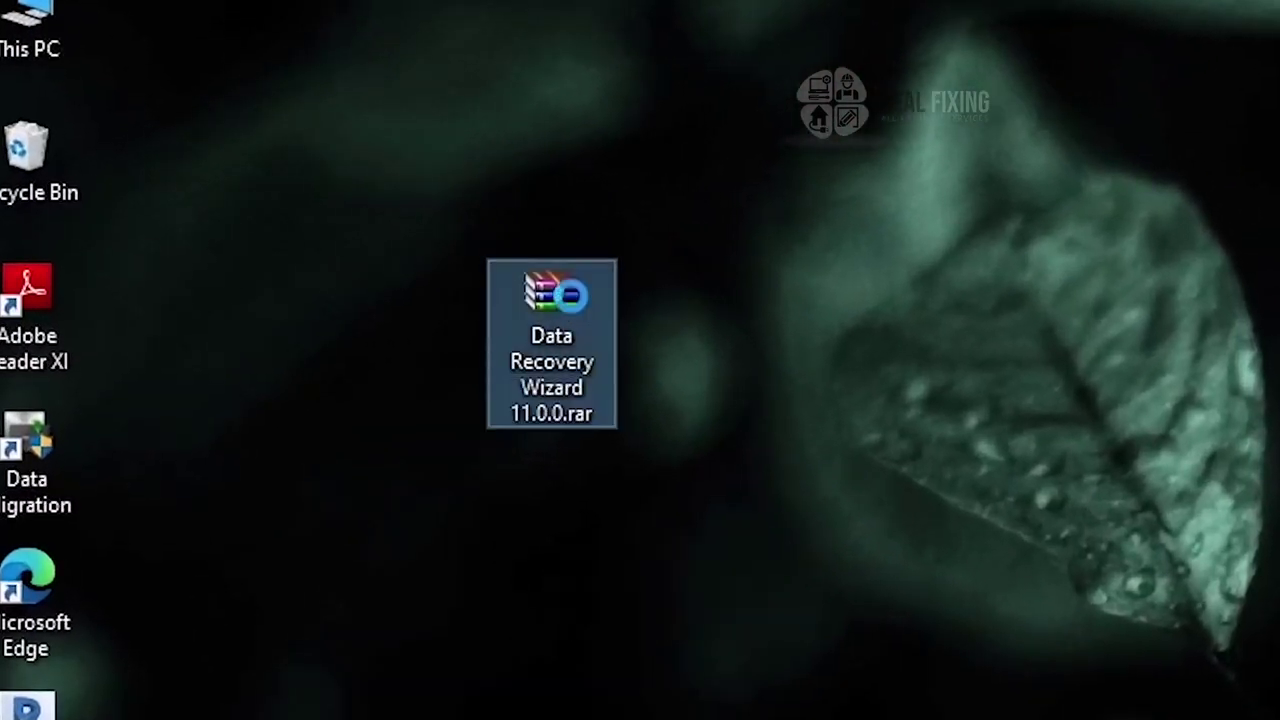
pyautogui.rightClick(574, 296)
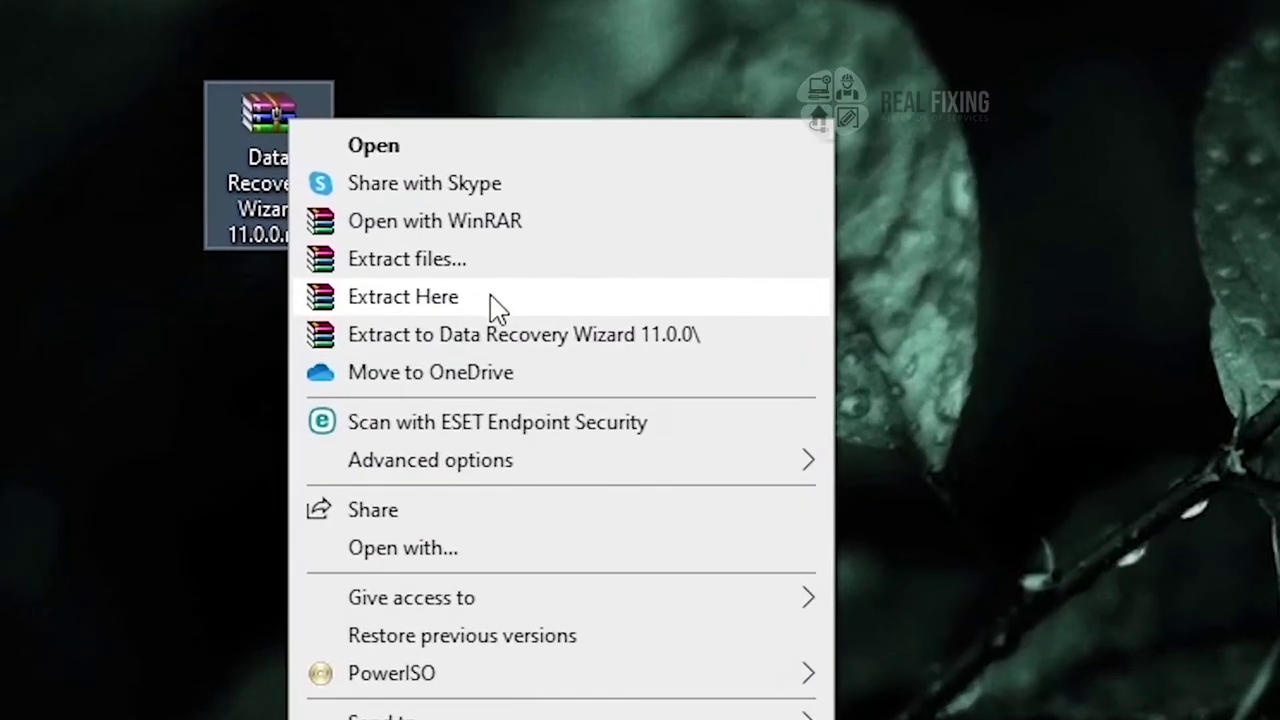
pyautogui.click(490, 296)
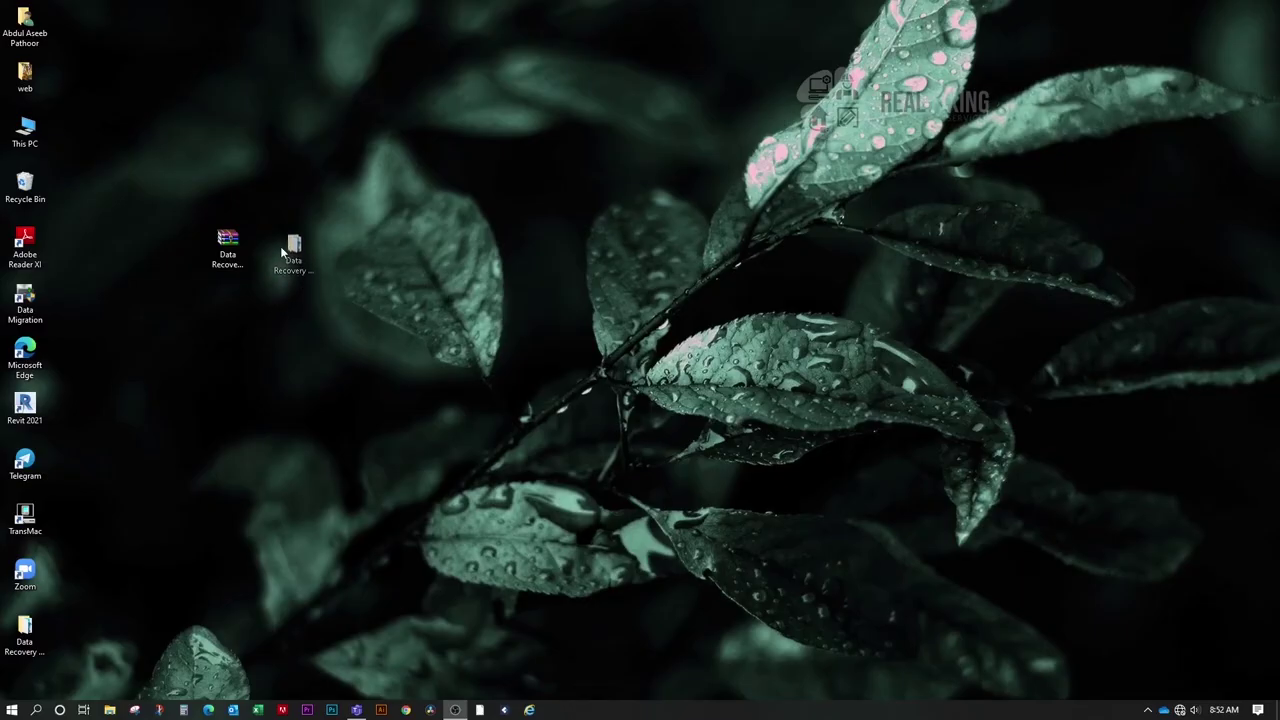
pyautogui.moveTo(283, 252); pyautogui.dragTo(283, 257)
pyautogui.doubleClick(281, 272)
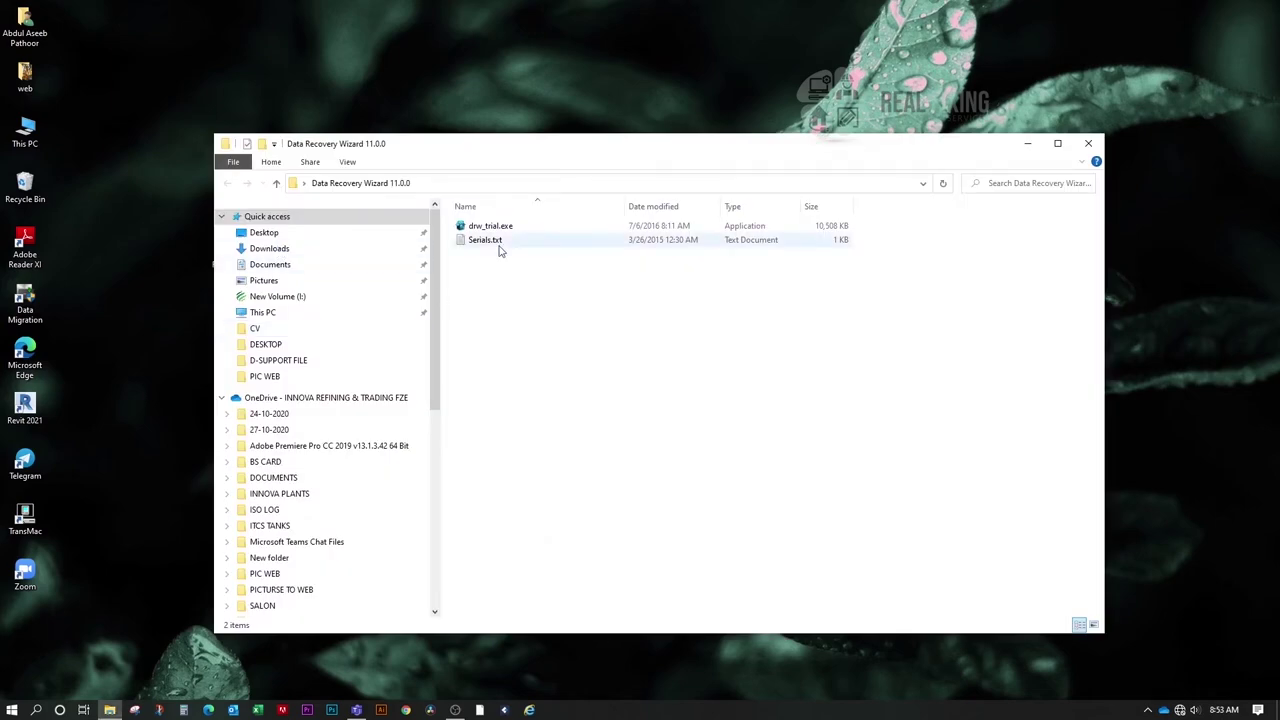
pyautogui.moveTo(500, 251); pyautogui.dragTo(485, 274)
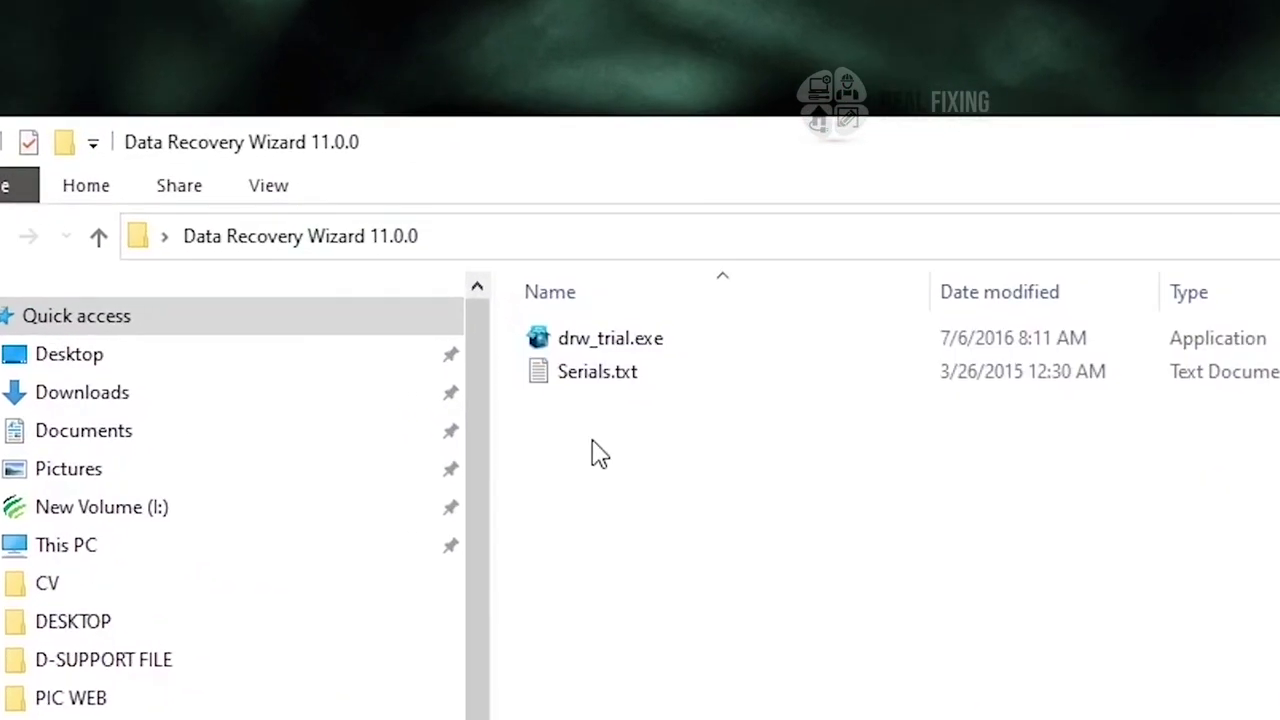
pyautogui.moveTo(597, 453); pyautogui.dragTo(577, 389)
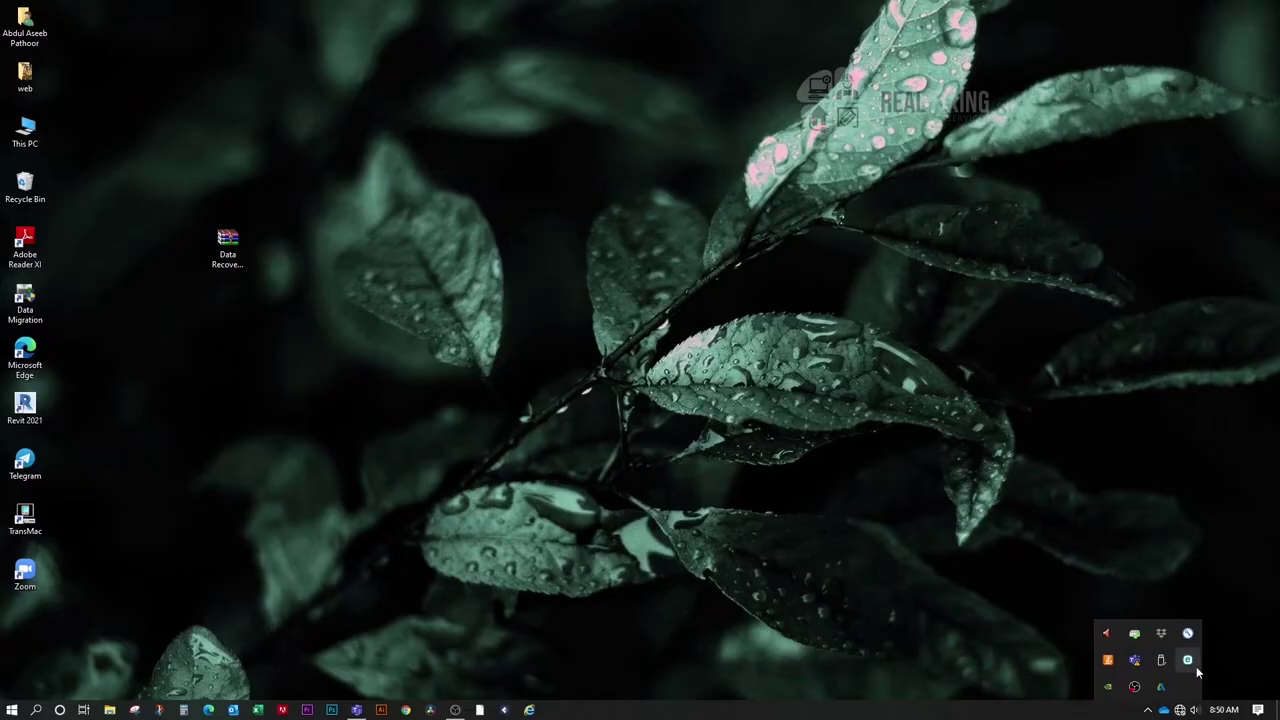
# Step: Pause ESET Endpoint Security's real-time file system protection for 30 minutes
pyautogui.rightClick(1188, 663)
pyautogui.click(1195, 579)
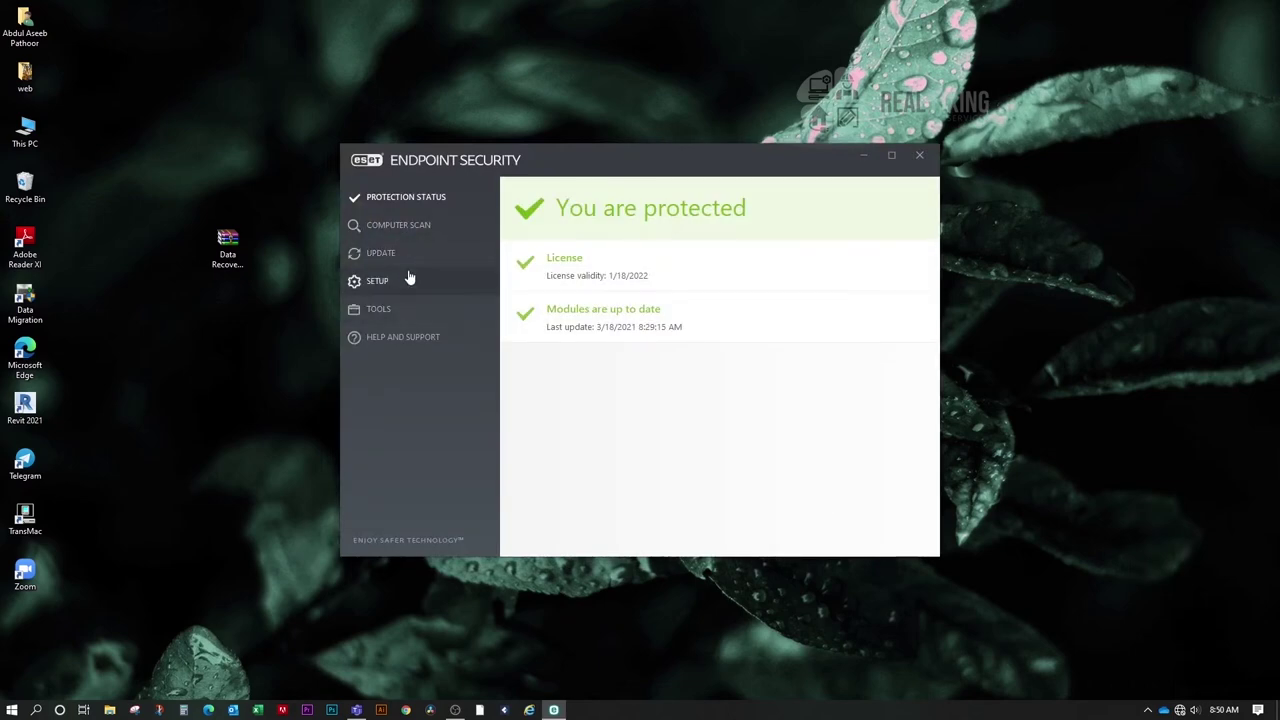
pyautogui.click(408, 280)
pyautogui.click(528, 241)
pyautogui.click(531, 230)
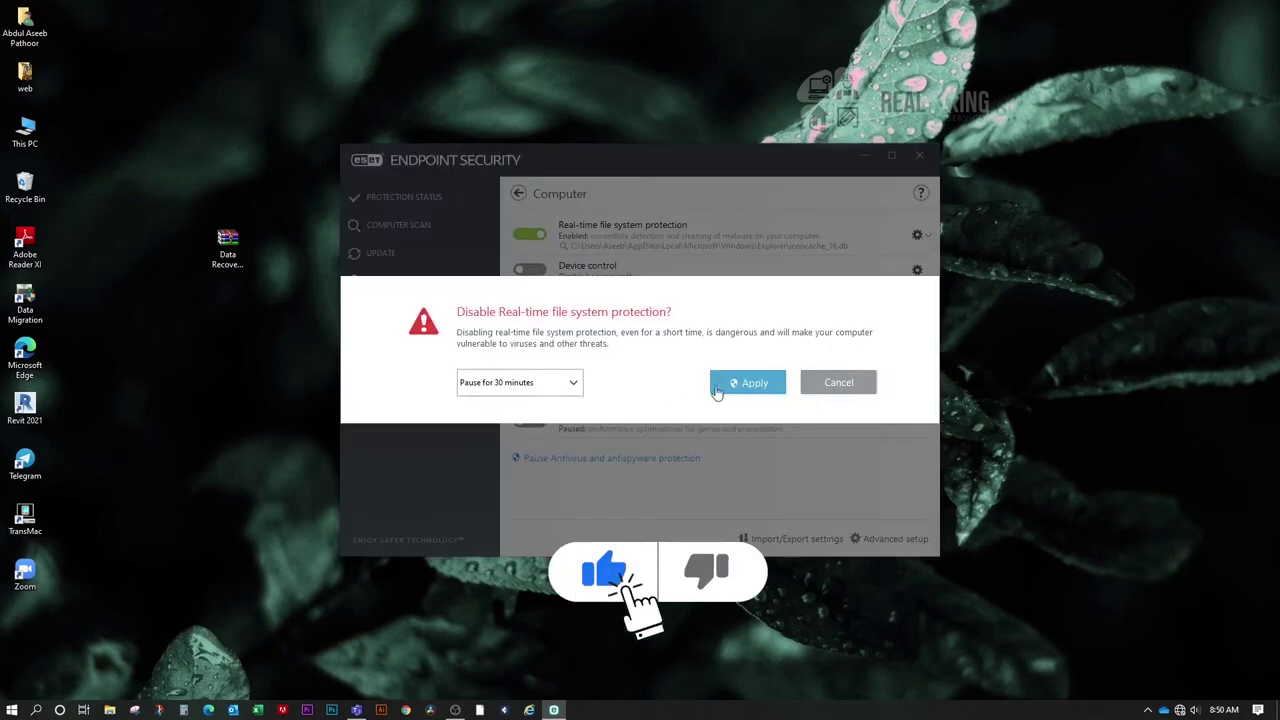
pyautogui.click(748, 387)
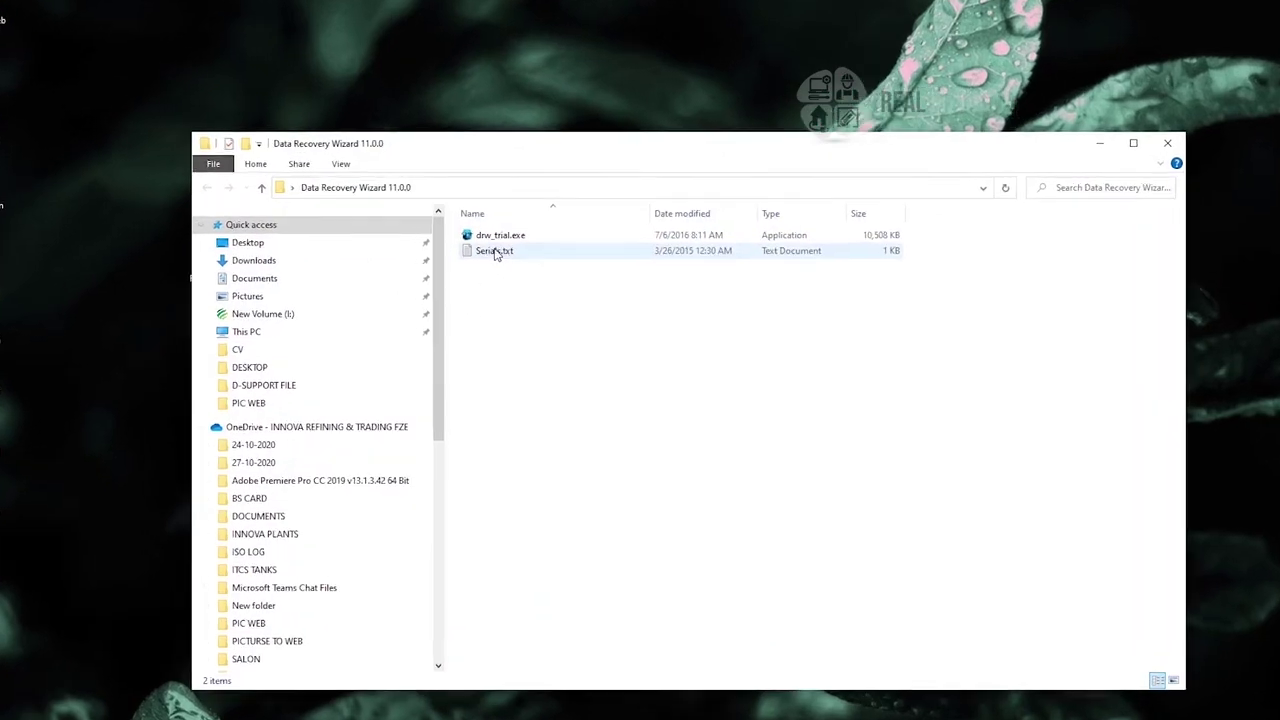
# Step: Run drw_trial.exe from the extracted Data Recovery Wizard 11.0.0 folder with English as the setup language
pyautogui.hotkey('ctrl', 'a')
pyautogui.click(491, 287)
pyautogui.hotkey('ctrl', 'a')
pyautogui.click(505, 290)
pyautogui.click(578, 390)
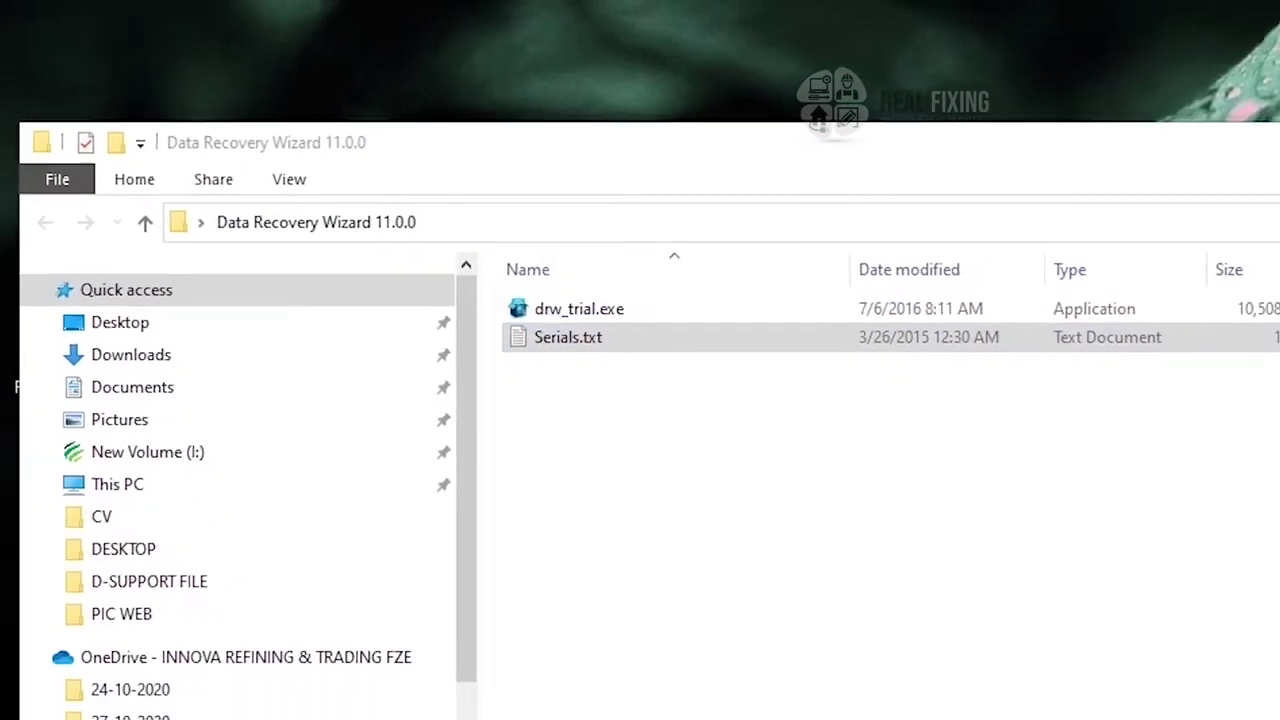
pyautogui.press('Up')
pyautogui.press('Return')
pyautogui.moveTo(638, 316); pyautogui.dragTo(653, 347)
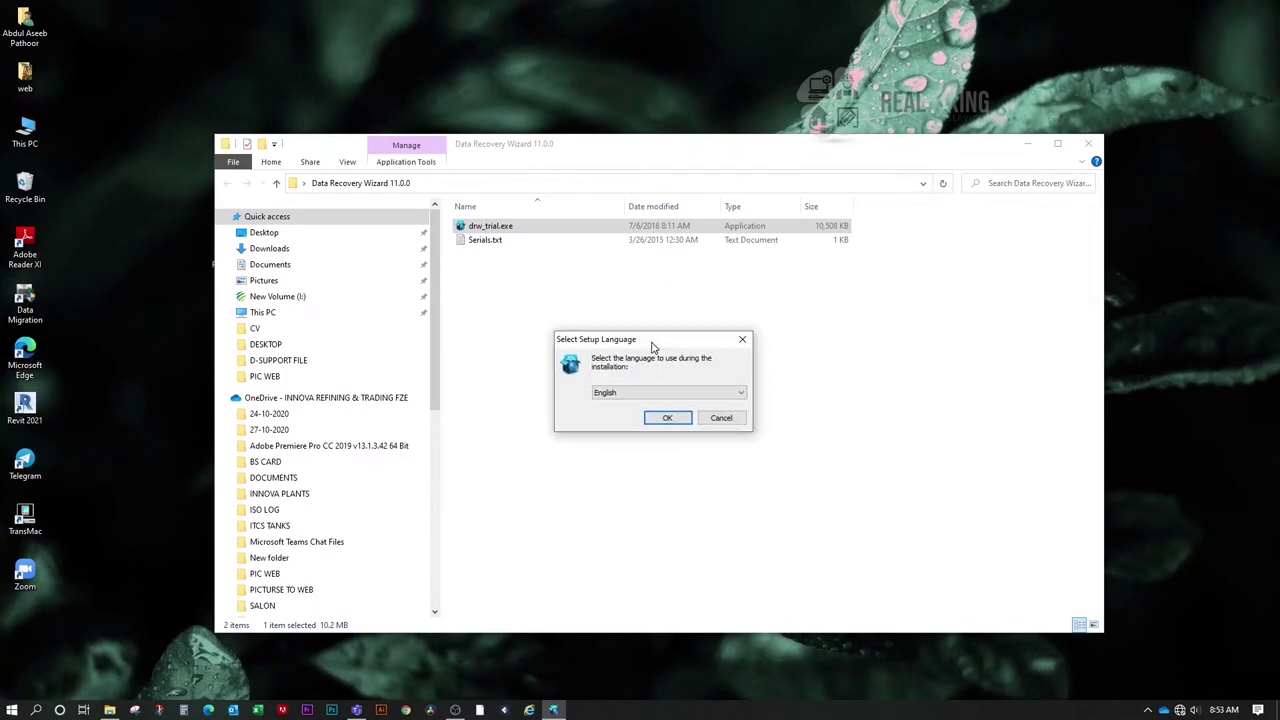
pyautogui.click(667, 417)
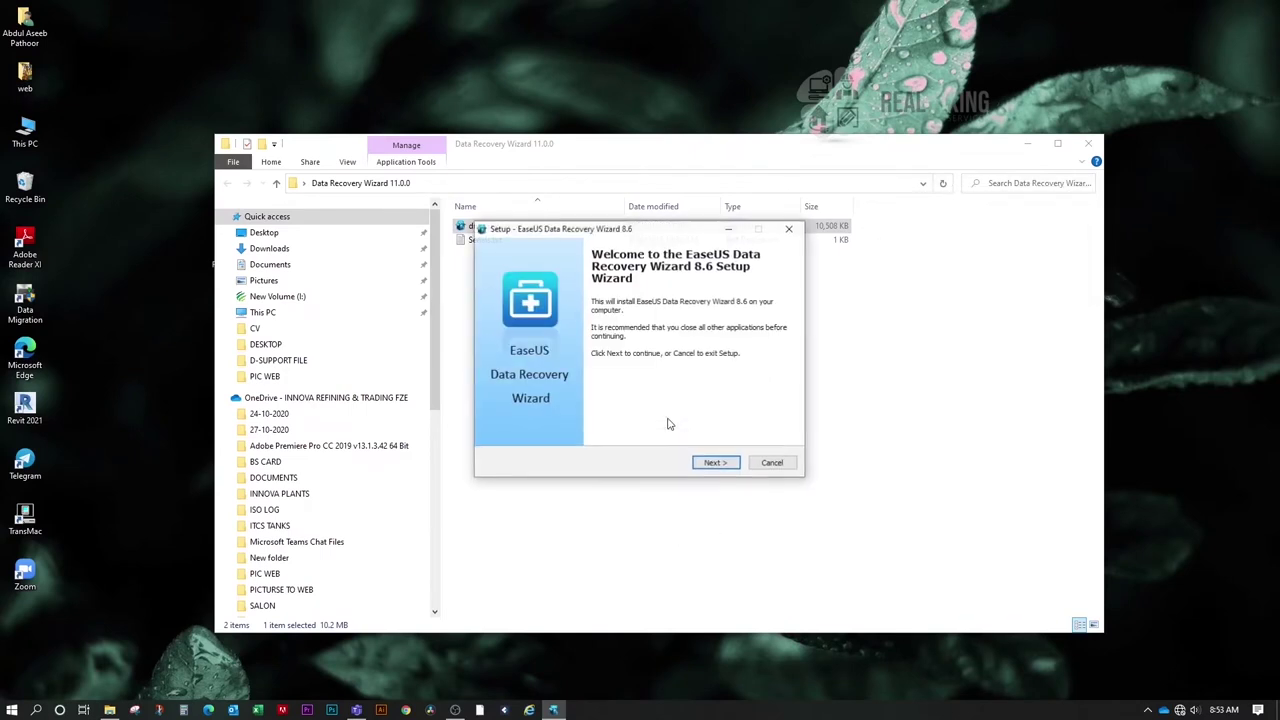
# Step: Install EaseUS Data Recovery Wizard 8.6 with the default folders and a desktop icon, launching the program on finish
pyautogui.click(712, 463)
pyautogui.click(716, 463)
pyautogui.click(716, 463)
pyautogui.click(687, 413)
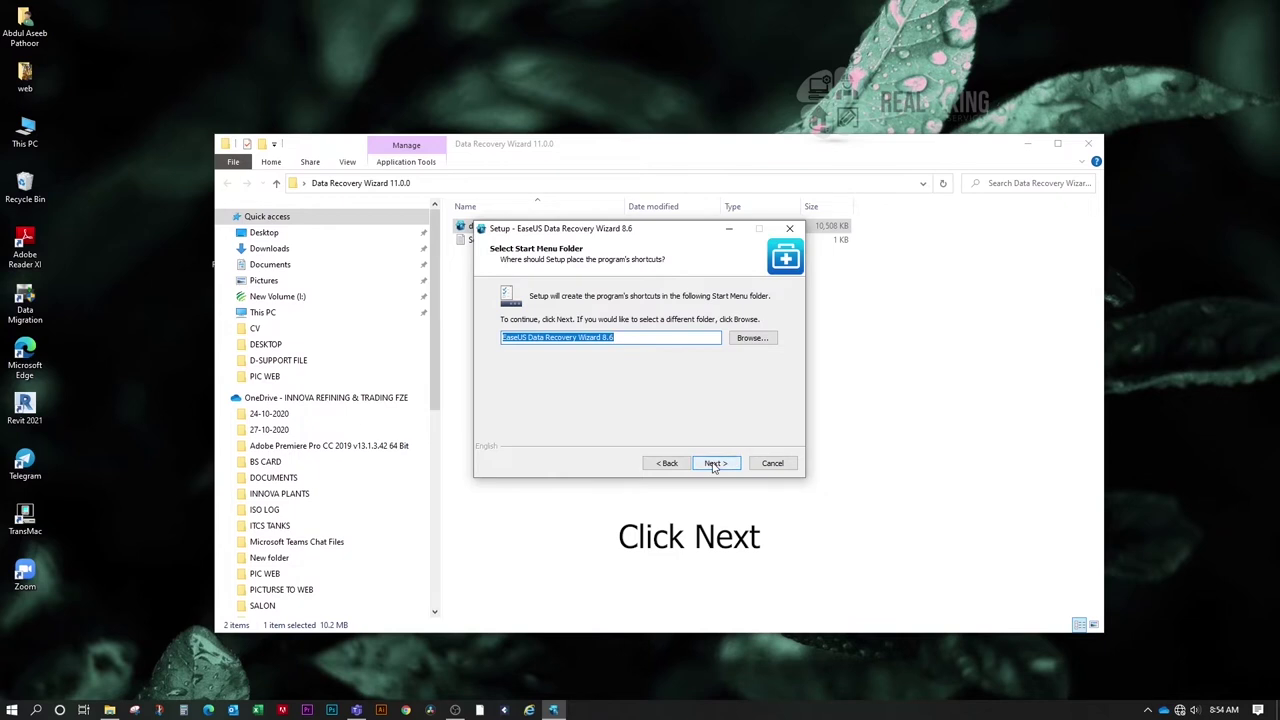
pyautogui.click(714, 463)
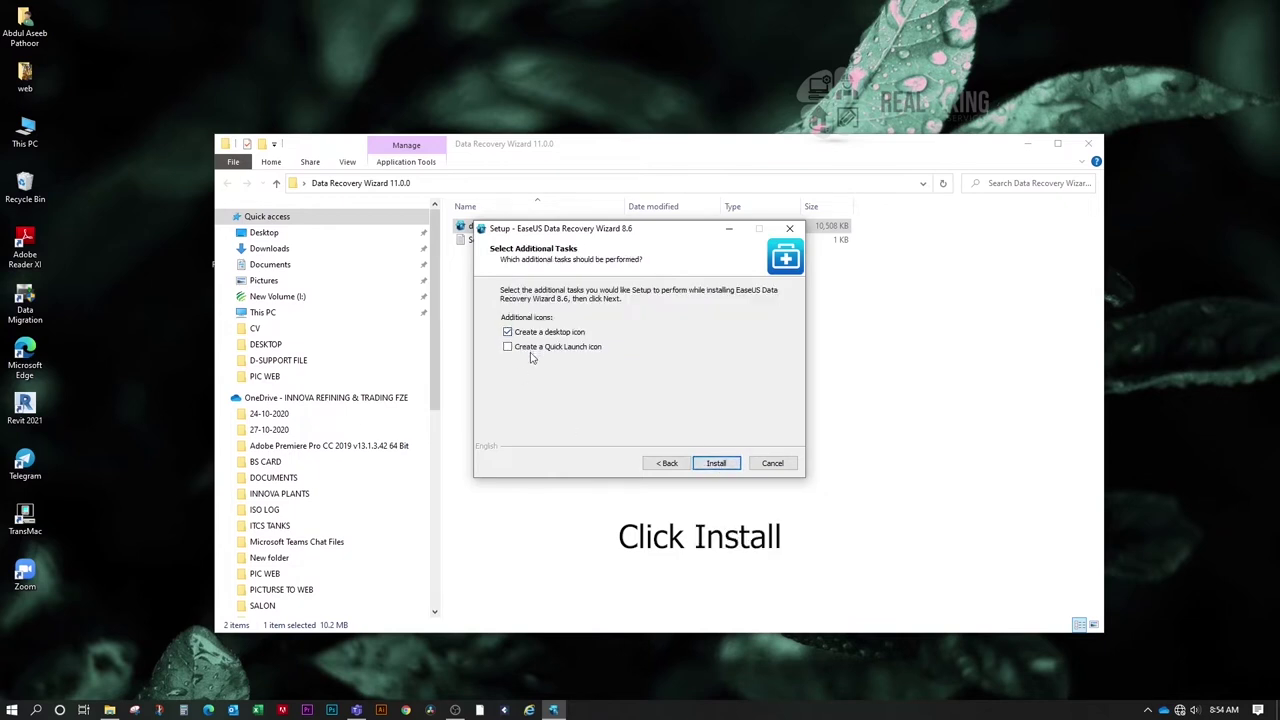
pyautogui.click(712, 467)
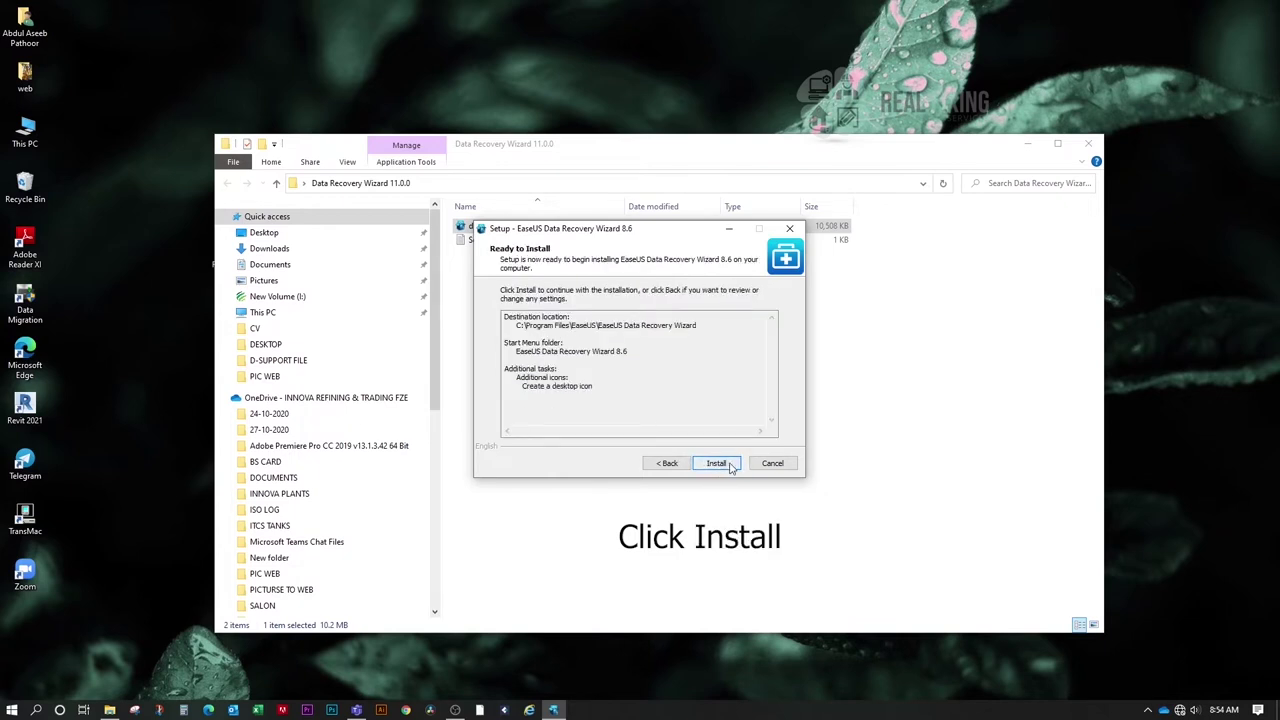
pyautogui.click(718, 467)
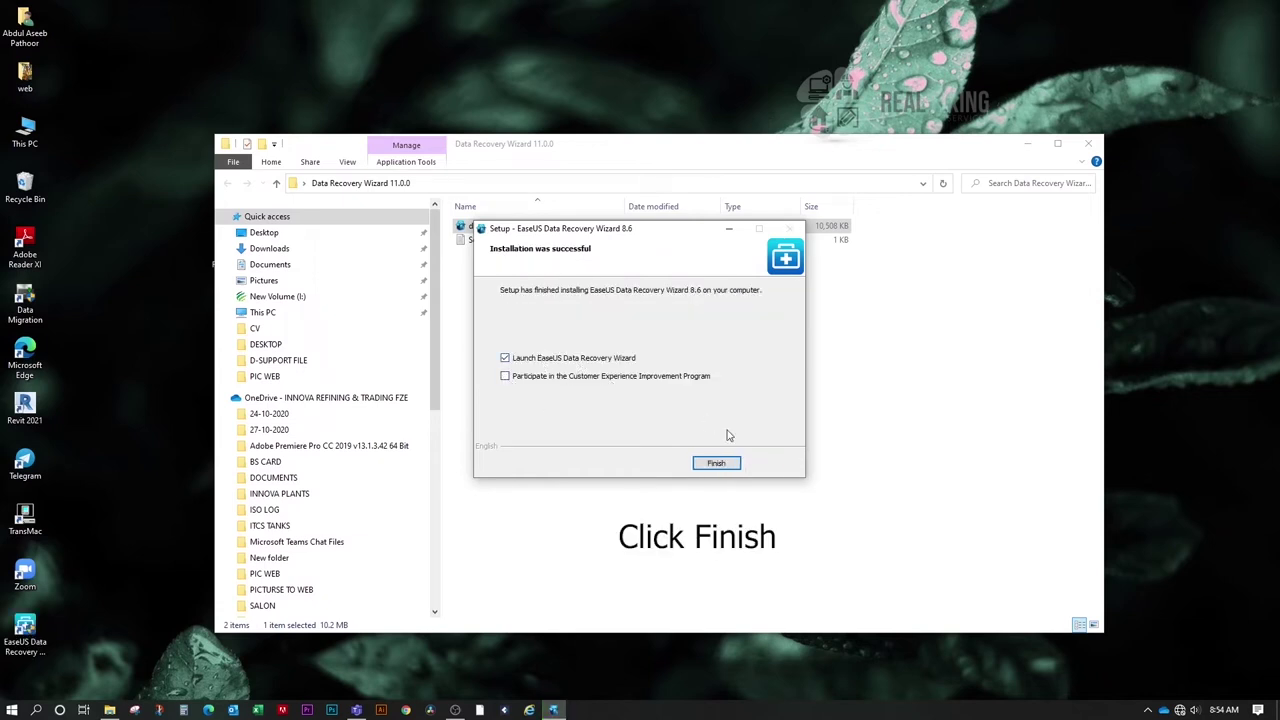
pyautogui.click(716, 463)
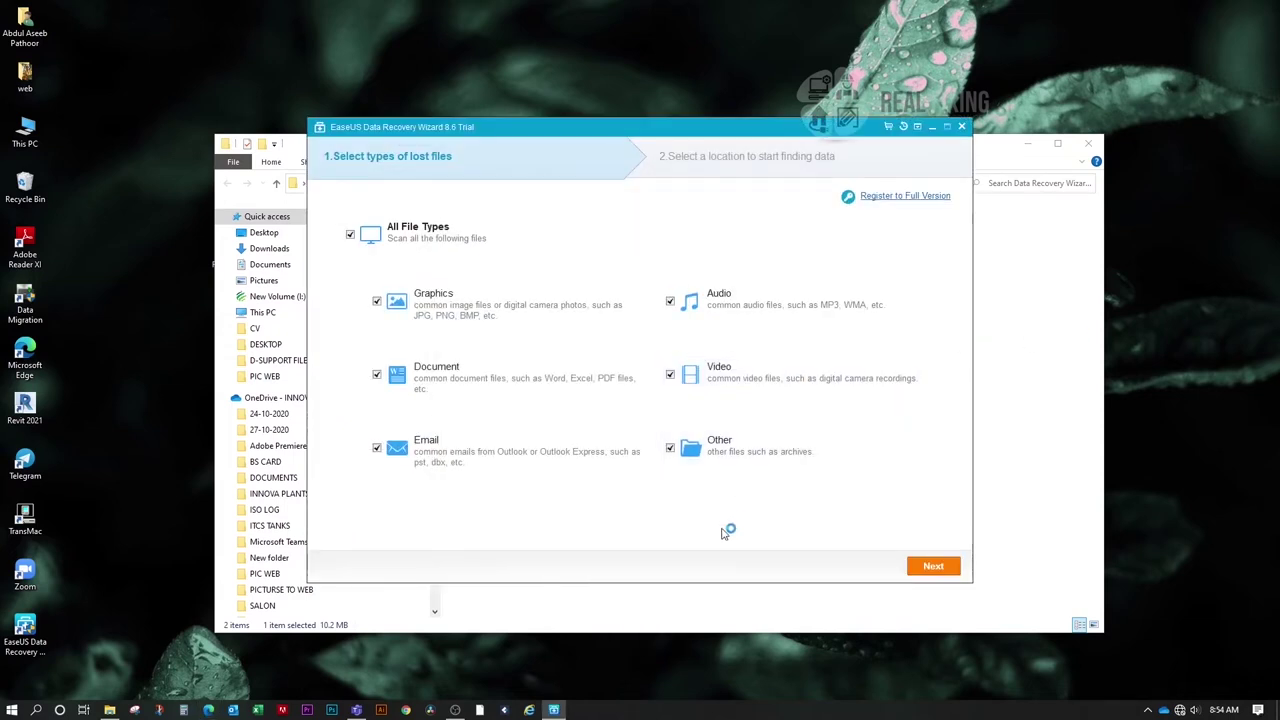
# Step: Dismiss the activation message and exit EaseUS Data Recovery Wizard
pyautogui.click(933, 566)
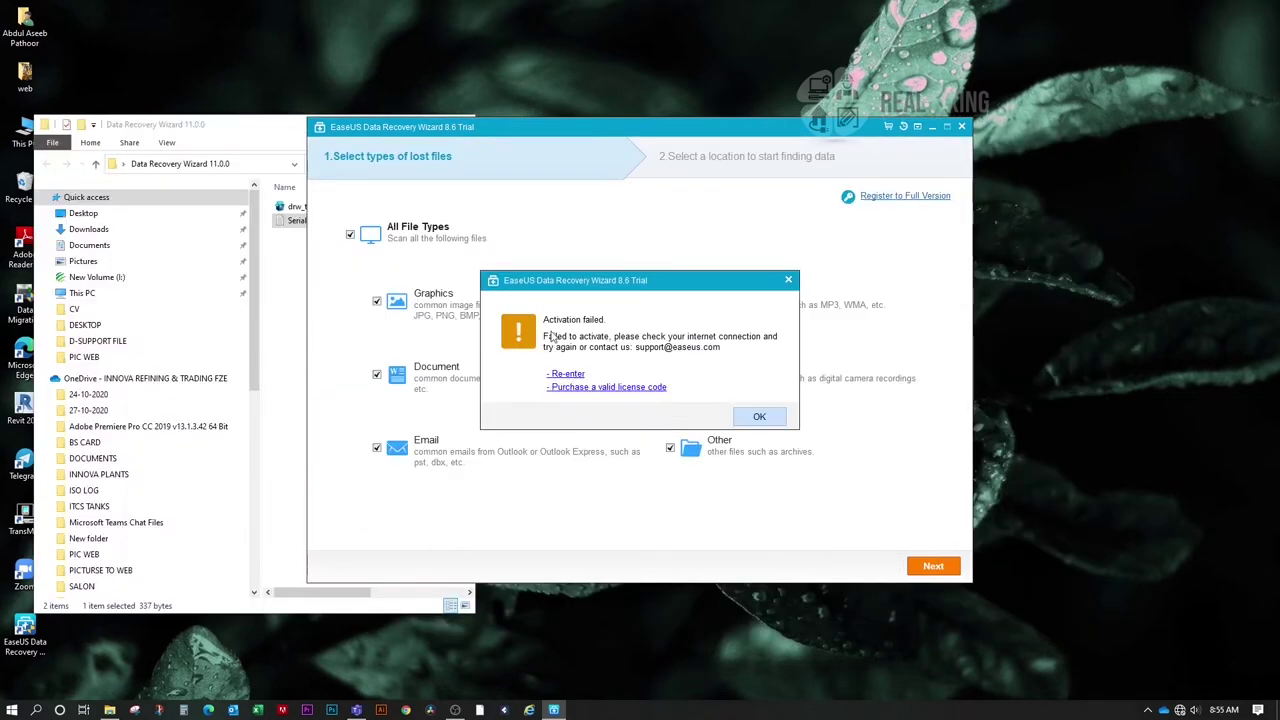
pyautogui.click(758, 417)
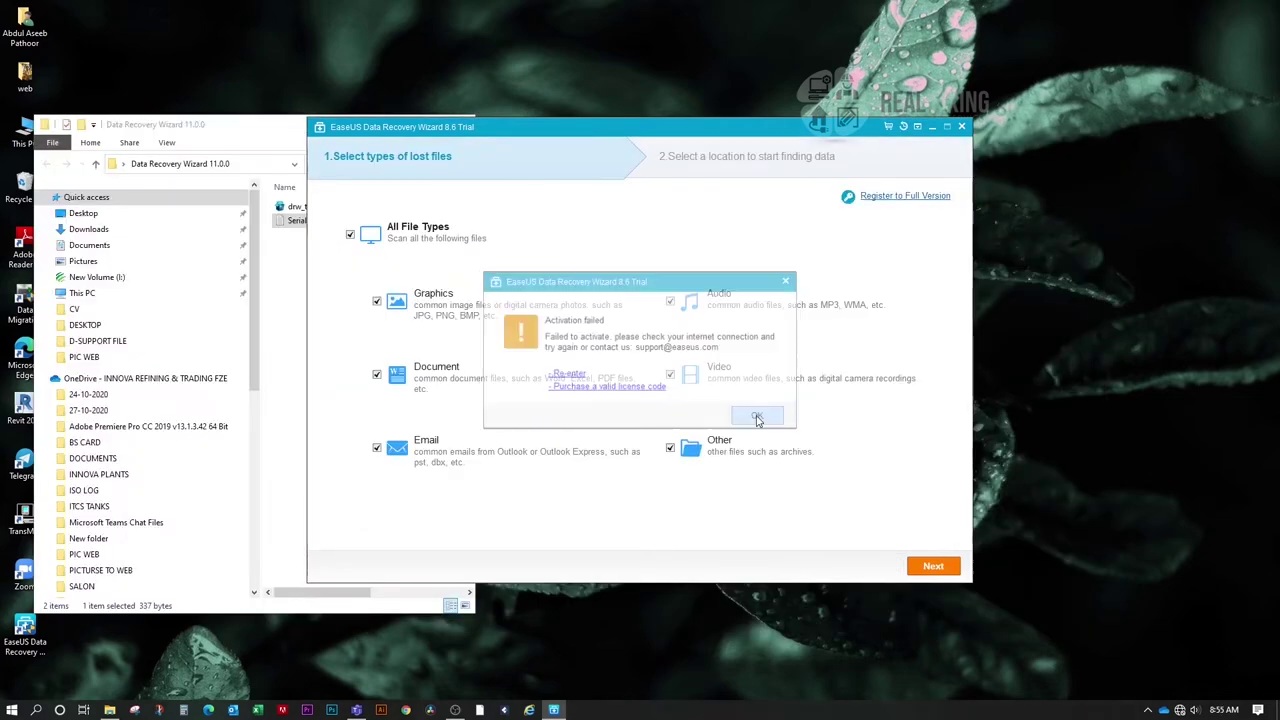
pyautogui.click(961, 126)
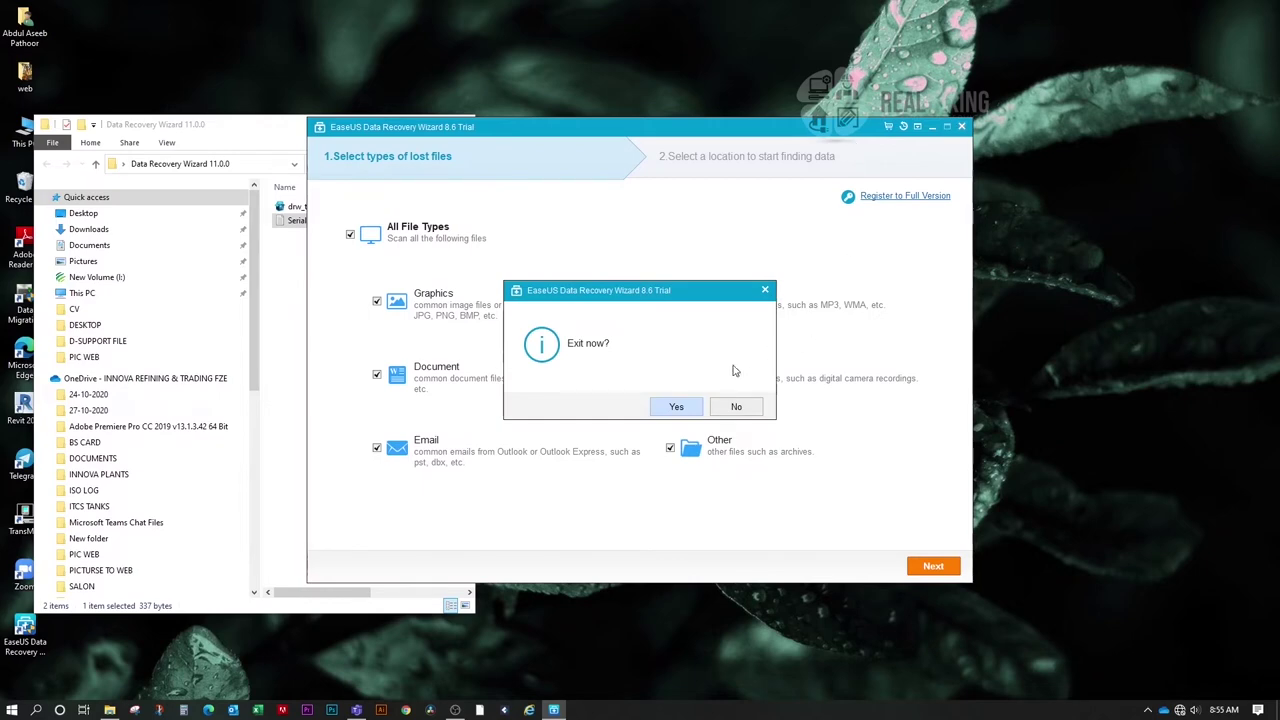
pyautogui.click(676, 406)
# Step: Open the installation folder C:\Program Files\EaseUS\EaseUS Data Recovery Wizard in File Explorer
pyautogui.moveTo(282, 131); pyautogui.dragTo(491, 103)
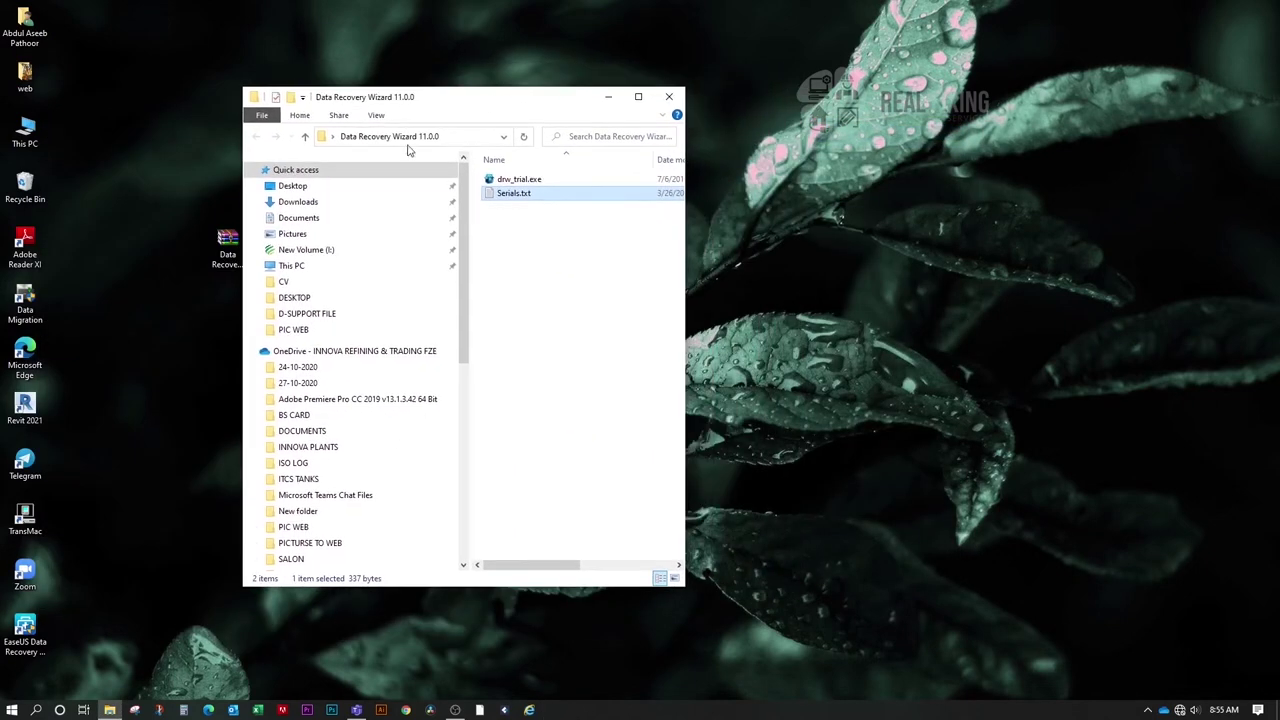
pyautogui.scroll(-5, 463, 364)
pyautogui.scroll(5, 463, 364)
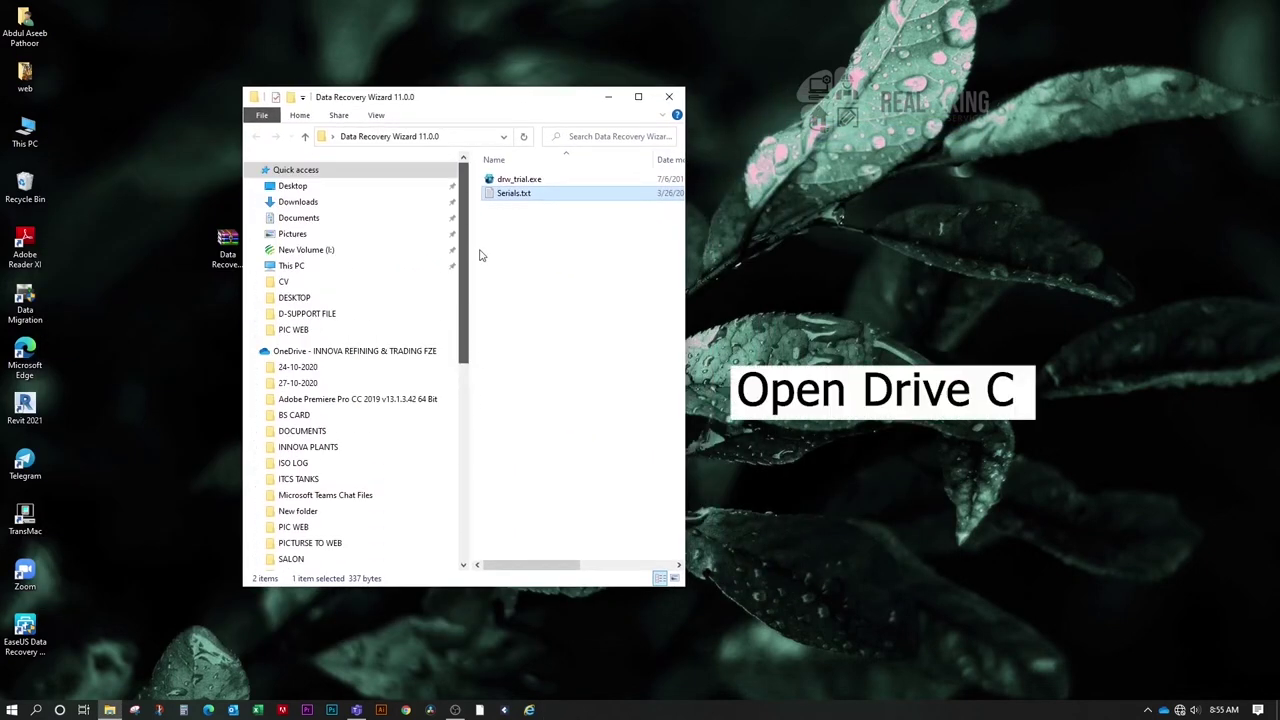
pyautogui.click(291, 265)
pyautogui.doubleClick(540, 479)
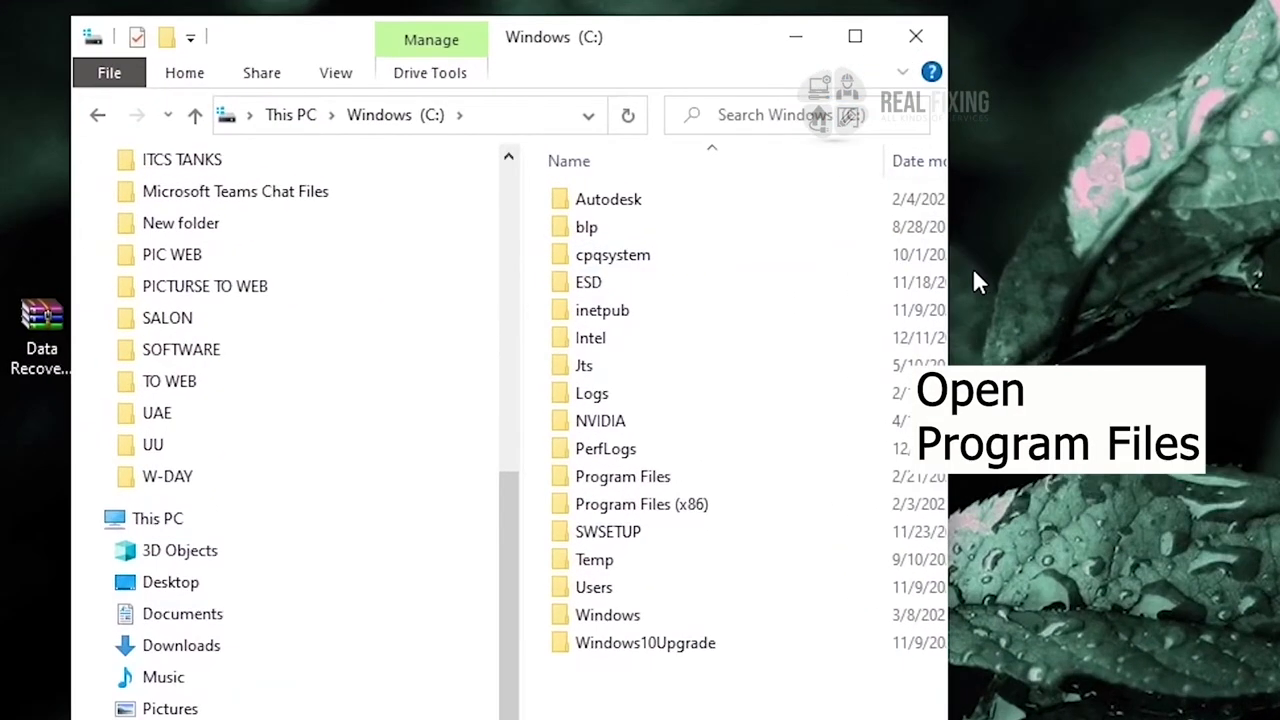
pyautogui.moveTo(946, 283); pyautogui.dragTo(1270, 285)
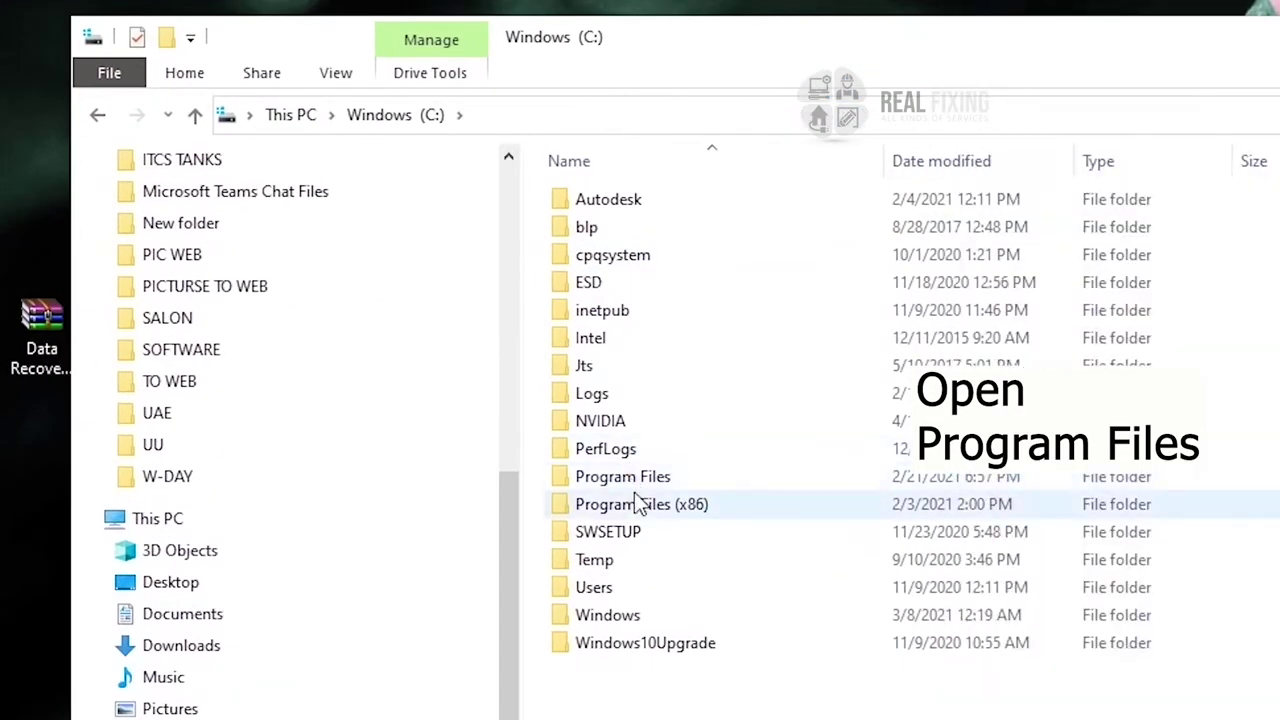
pyautogui.doubleClick(622, 477)
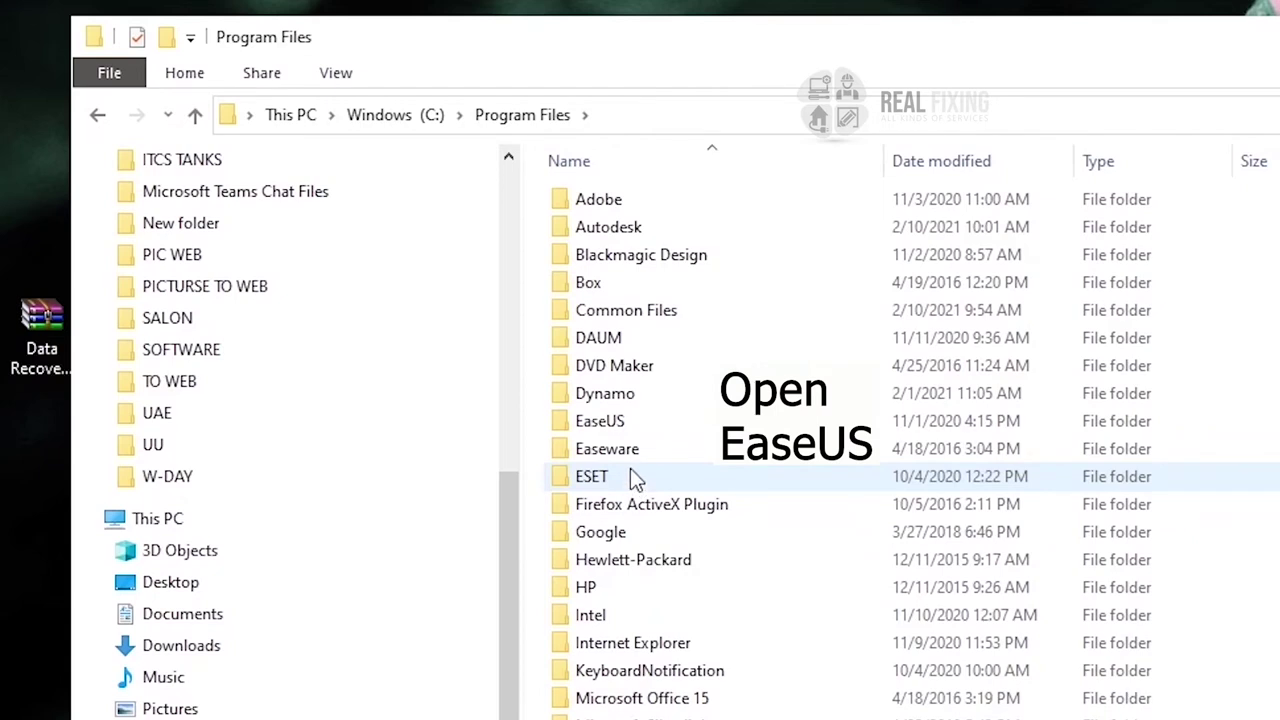
pyautogui.doubleClick(625, 424)
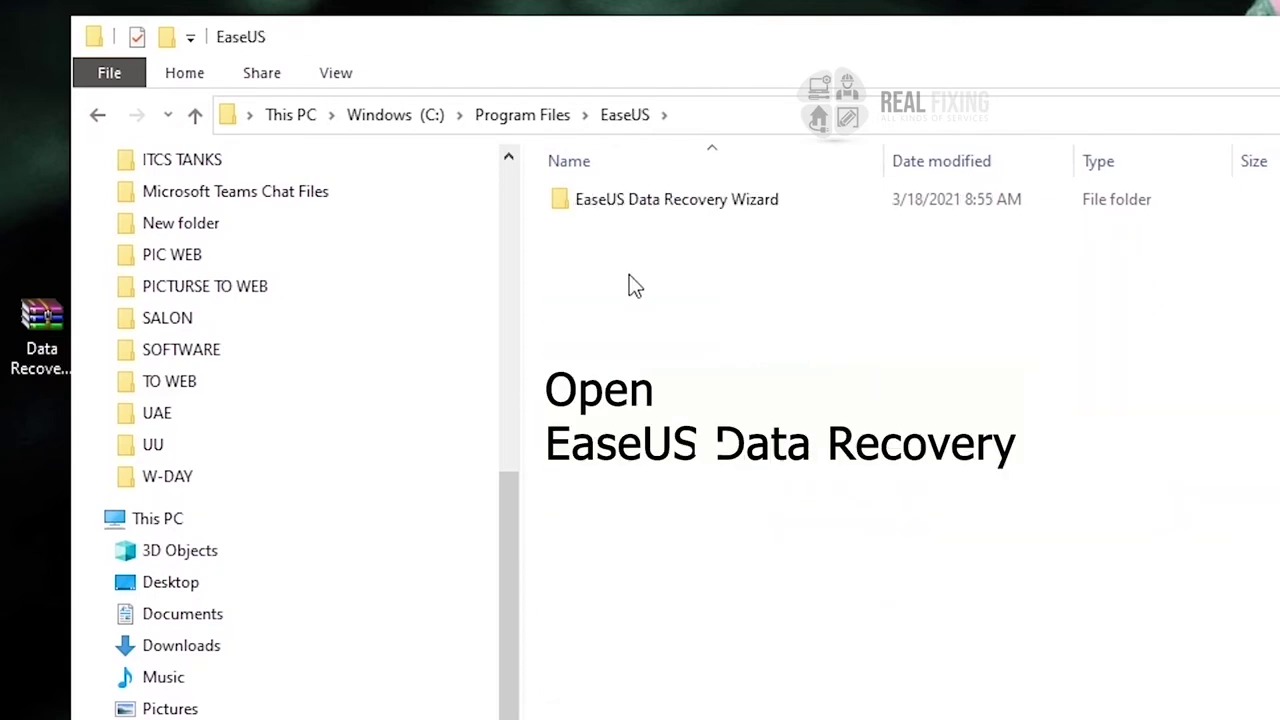
pyautogui.doubleClick(642, 207)
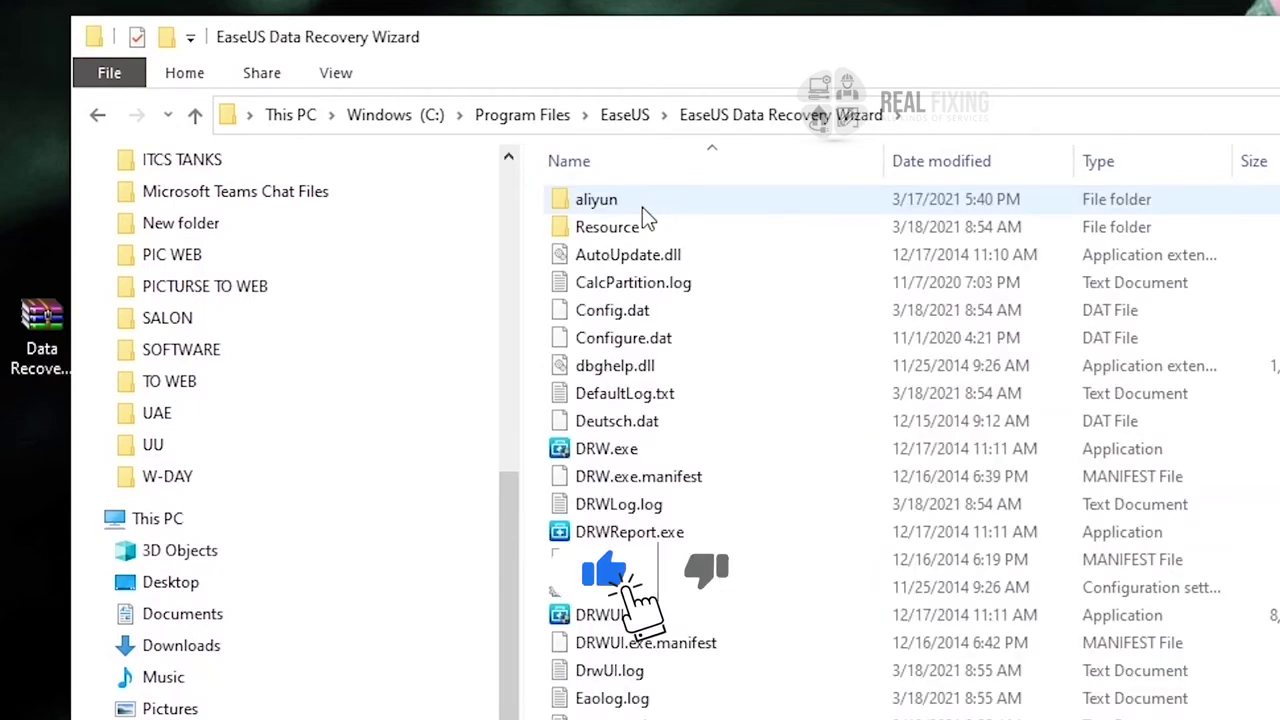
# Step: Delete EuActiveOnline.dll from the EaseUS Data Recovery Wizard folder and refresh the file list
pyautogui.scroll(-6, 666, 326)
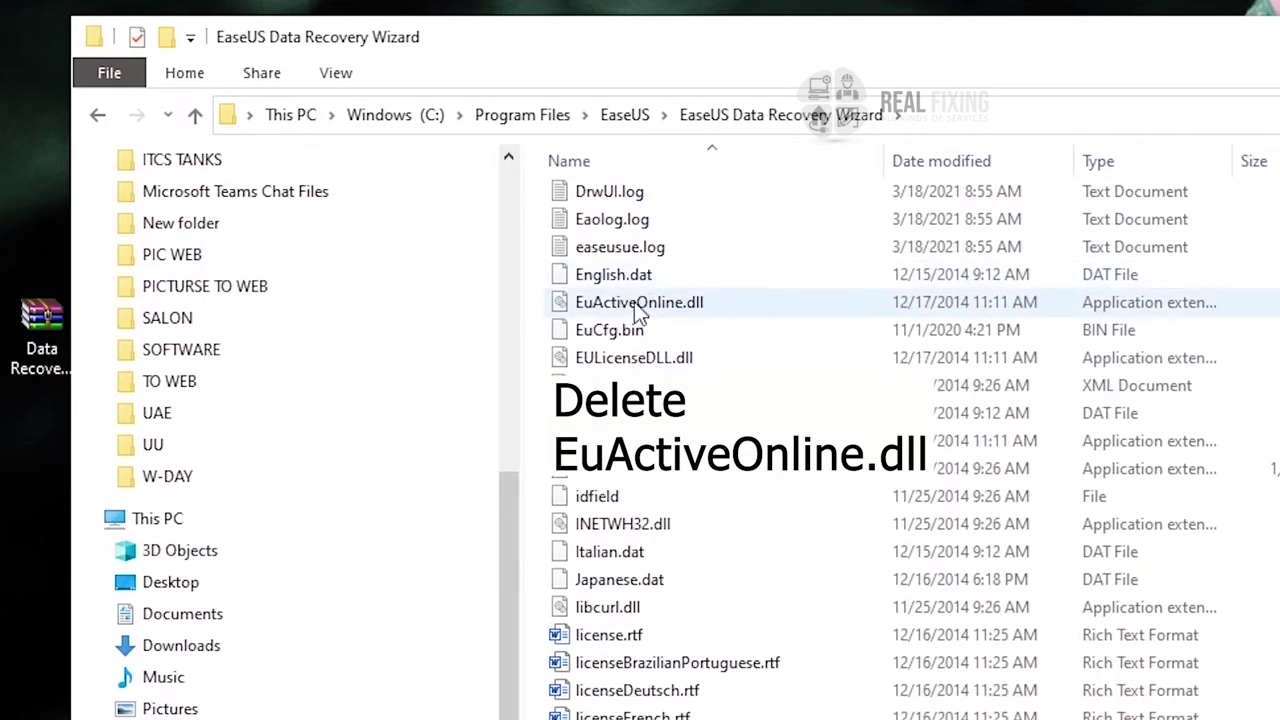
pyautogui.click(648, 304)
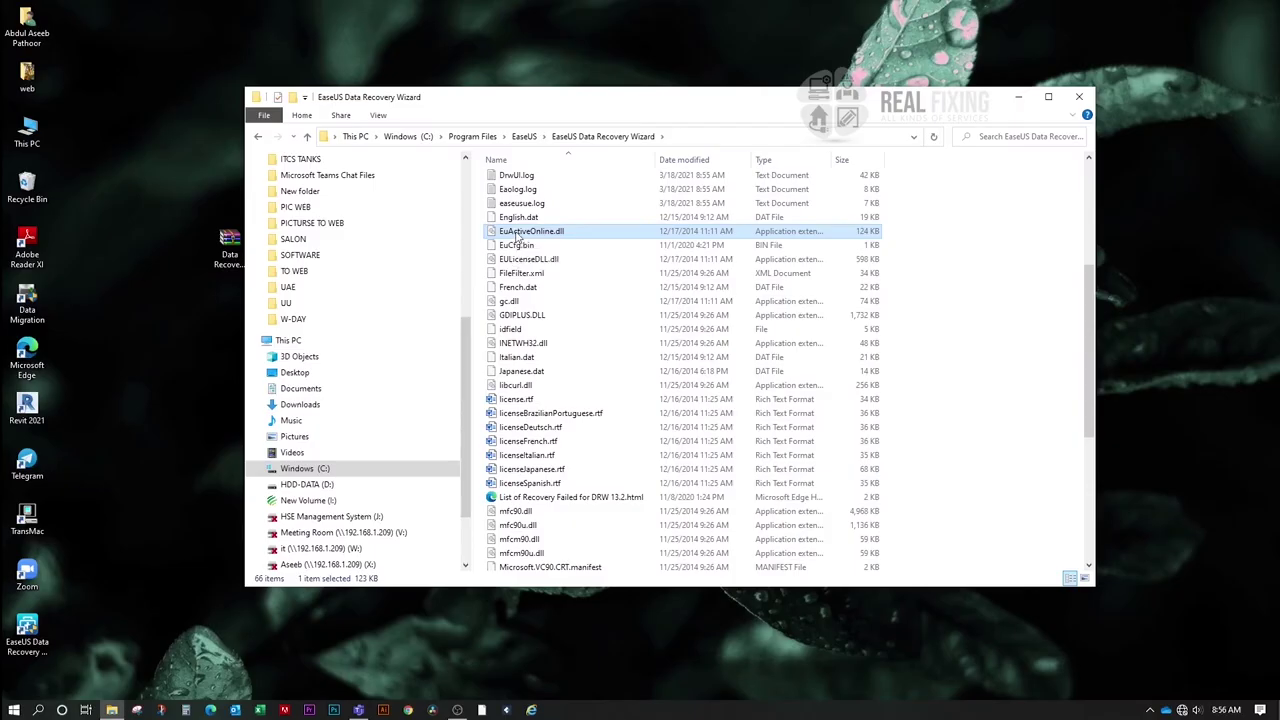
pyautogui.rightClick(517, 237)
pyautogui.click(552, 500)
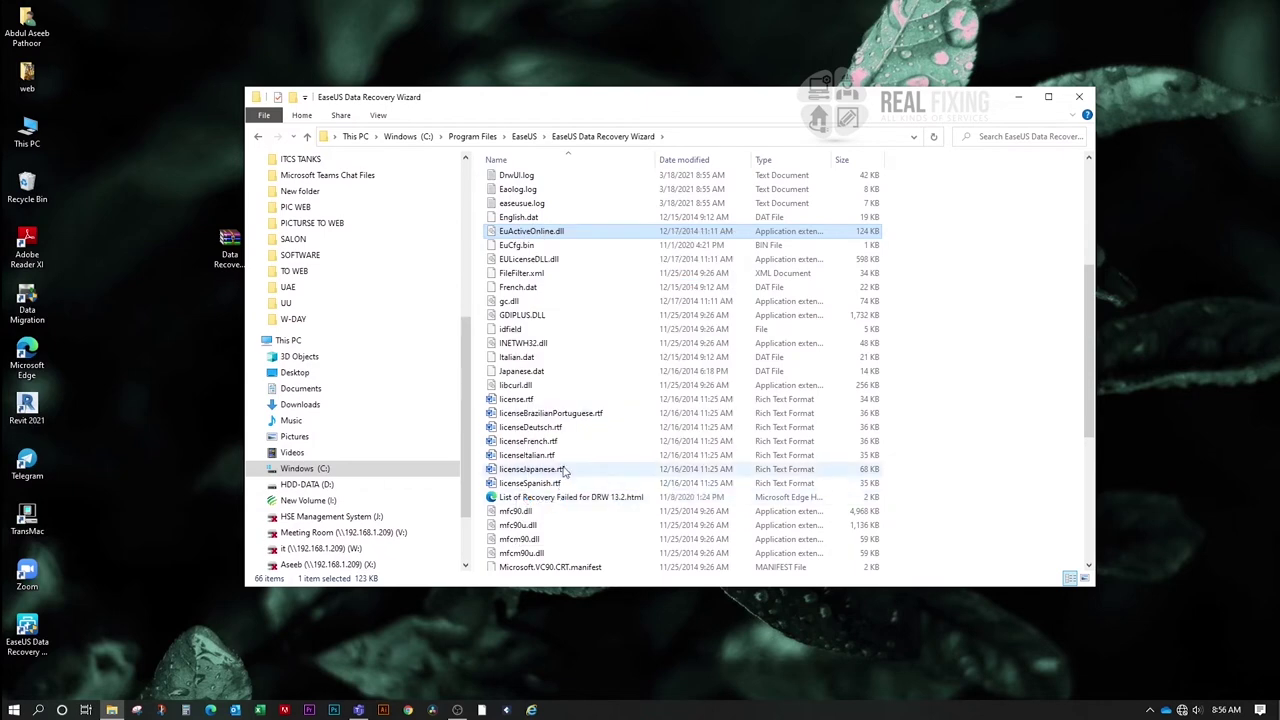
pyautogui.rightClick(953, 348)
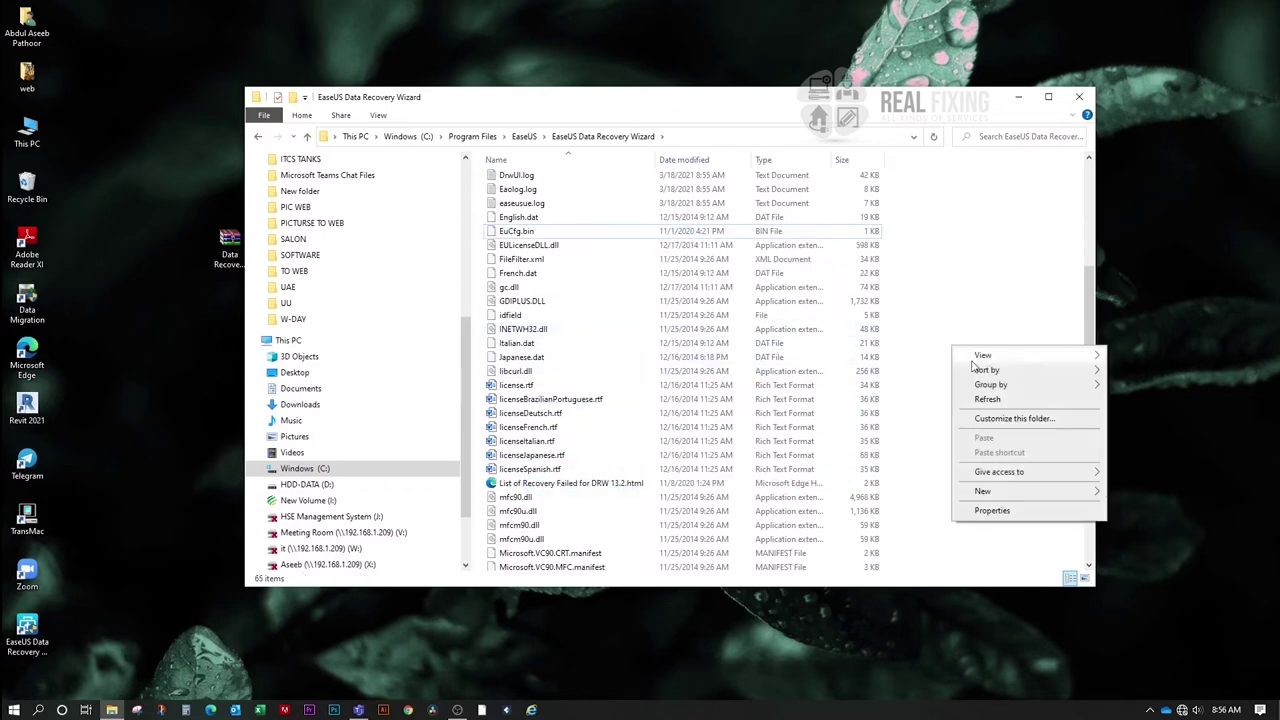
pyautogui.click(986, 399)
pyautogui.rightClick(972, 366)
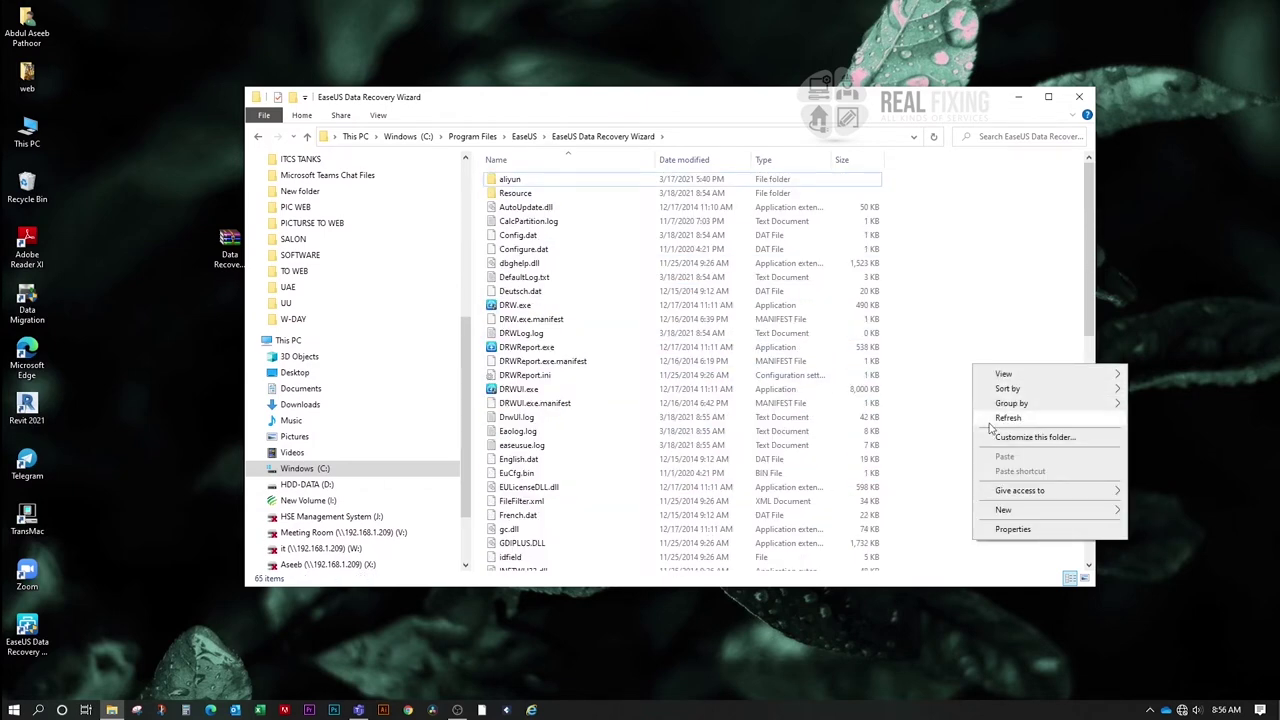
# Step: Refresh the installation folder, then open the full version registration dialog in EaseUS Data Recovery Wizard
pyautogui.click(1000, 419)
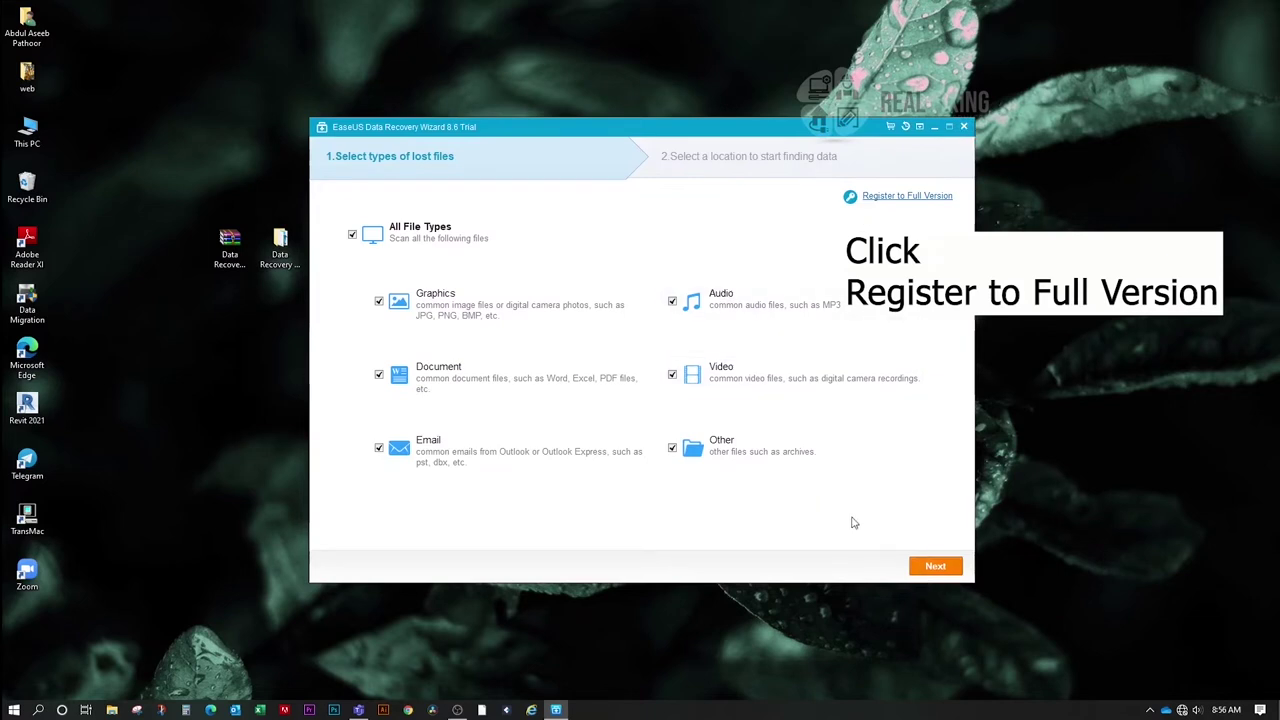
pyautogui.click(905, 196)
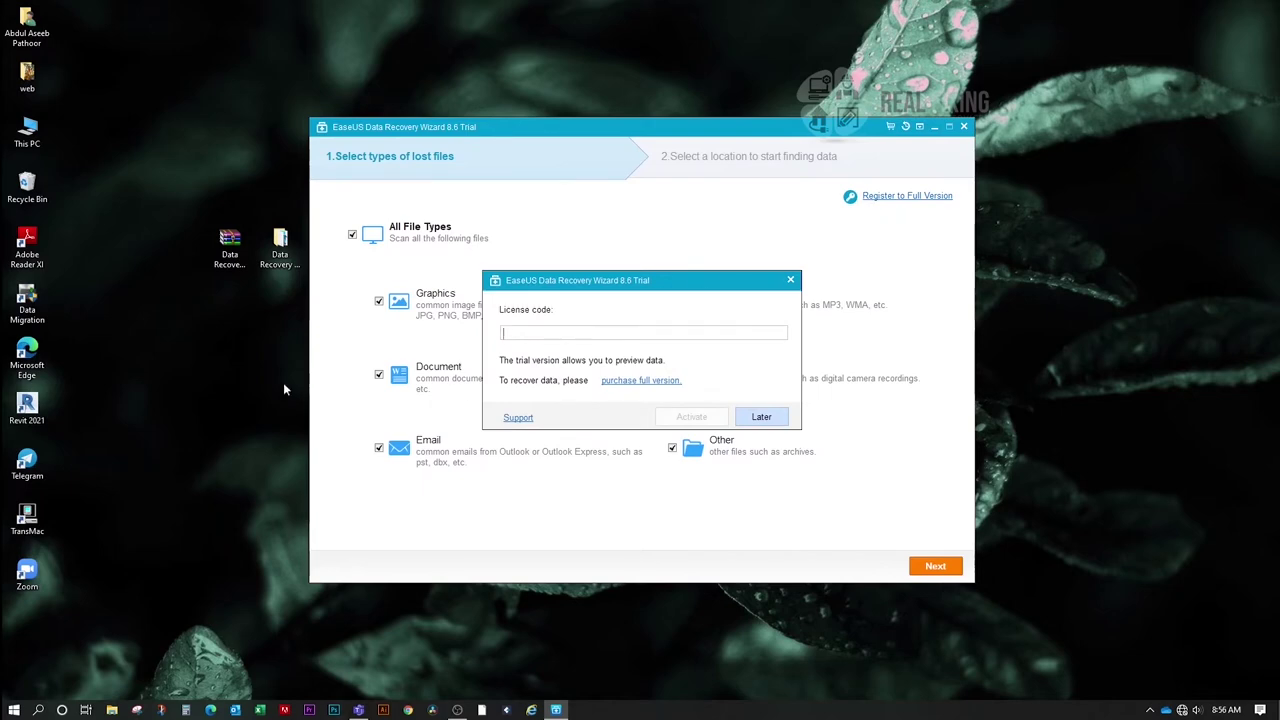
# Step: Open Serials.txt from the Data Recovery Wizard folder on the desktop and copy the licence code on the fourth line
pyautogui.doubleClick(280, 245)
pyautogui.doubleClick(515, 193)
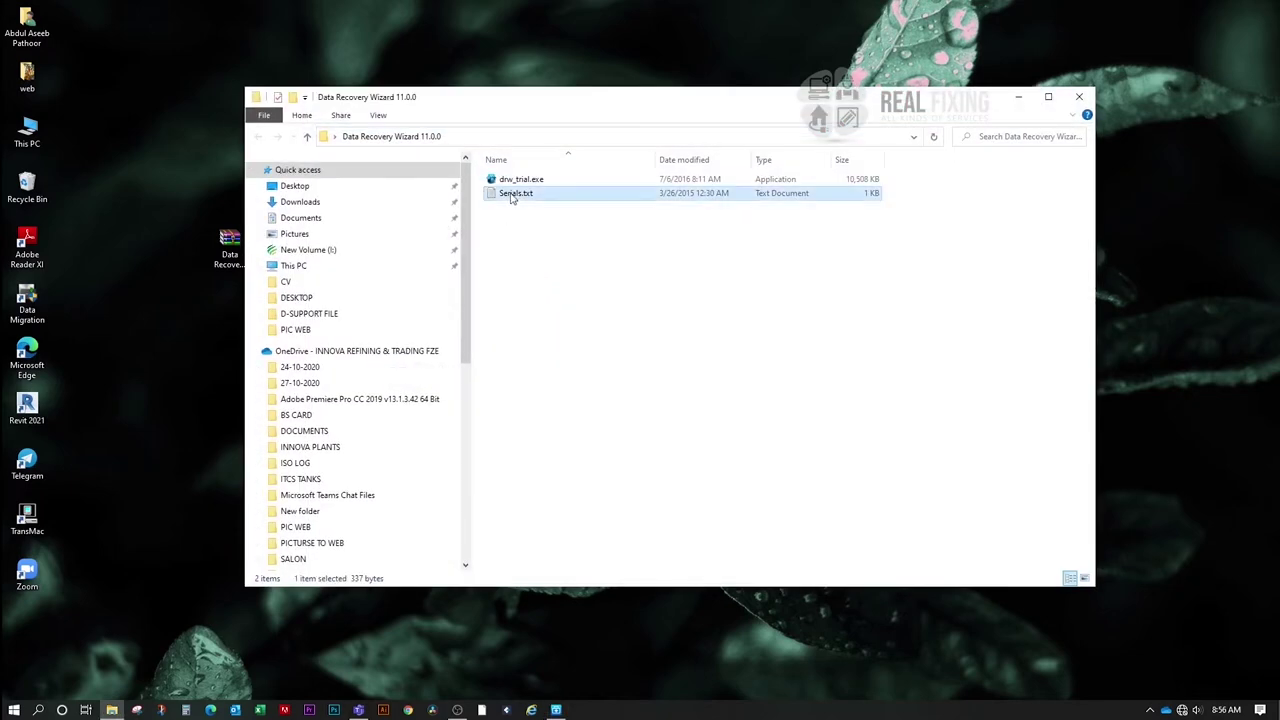
pyautogui.moveTo(413, 313); pyautogui.dragTo(255, 314)
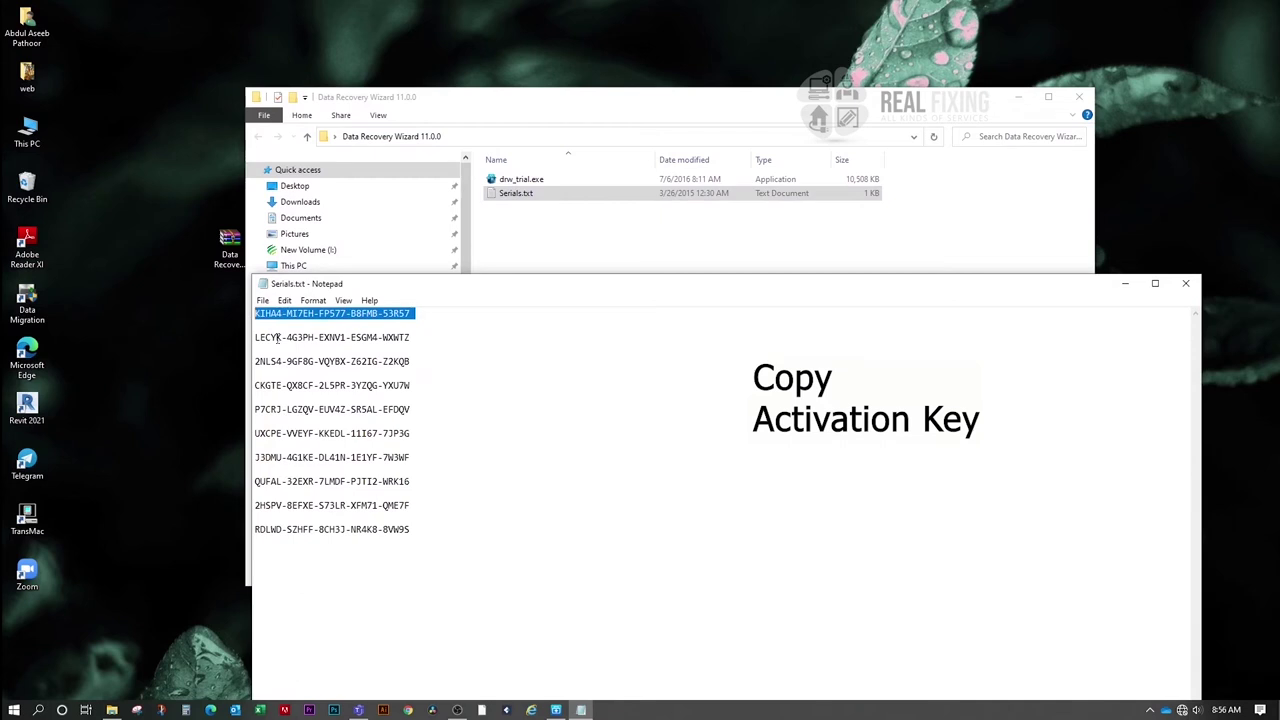
pyautogui.moveTo(413, 338); pyautogui.dragTo(230, 338)
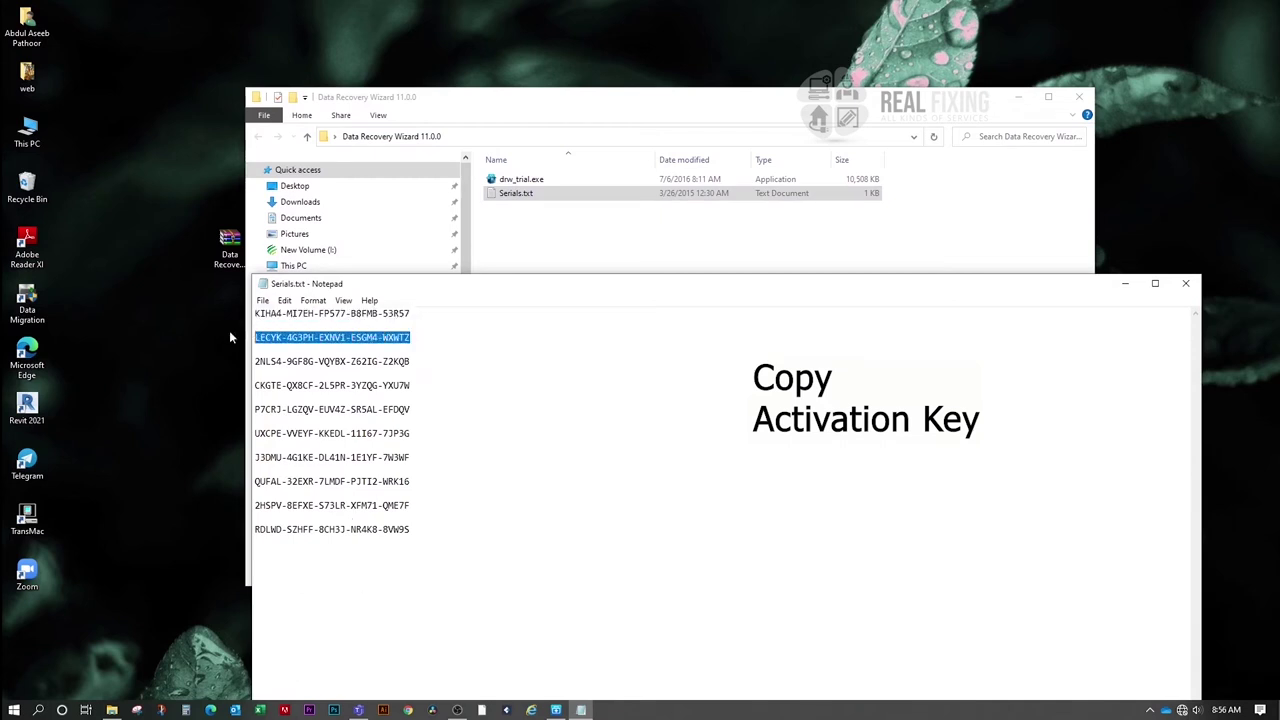
pyautogui.moveTo(415, 361); pyautogui.dragTo(212, 361)
pyautogui.click(303, 364)
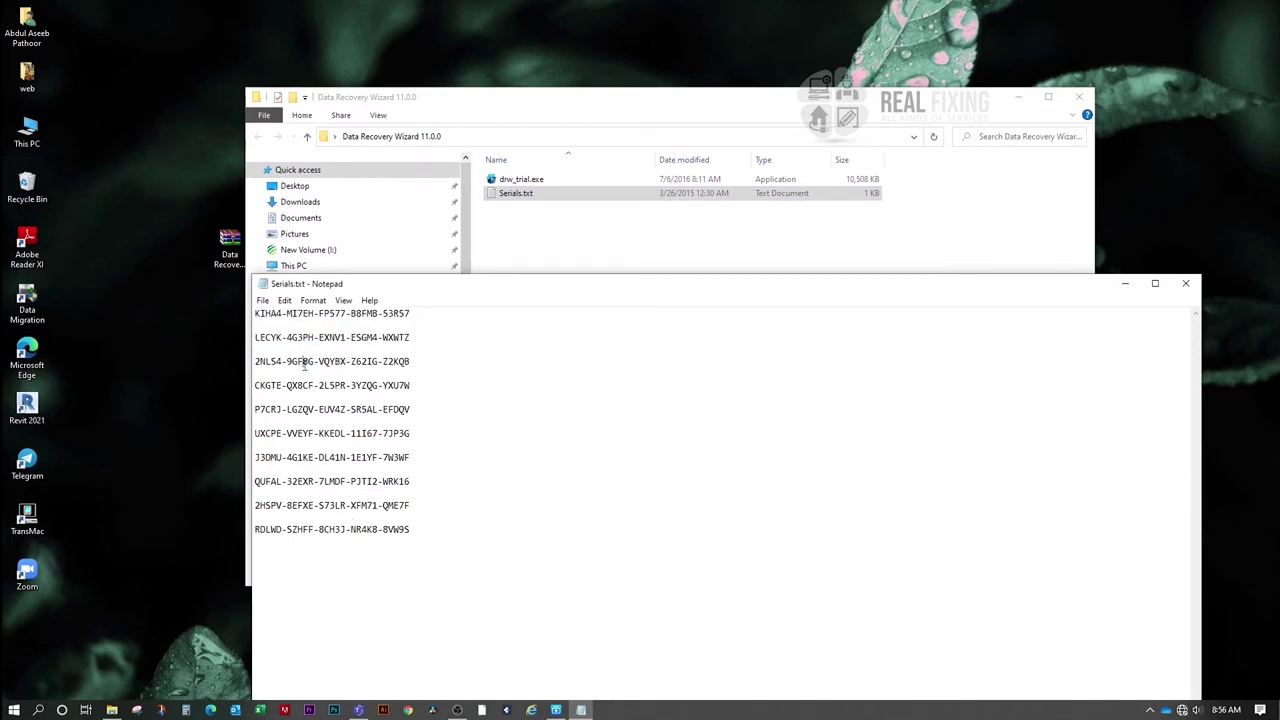
pyautogui.moveTo(428, 383); pyautogui.dragTo(256, 386)
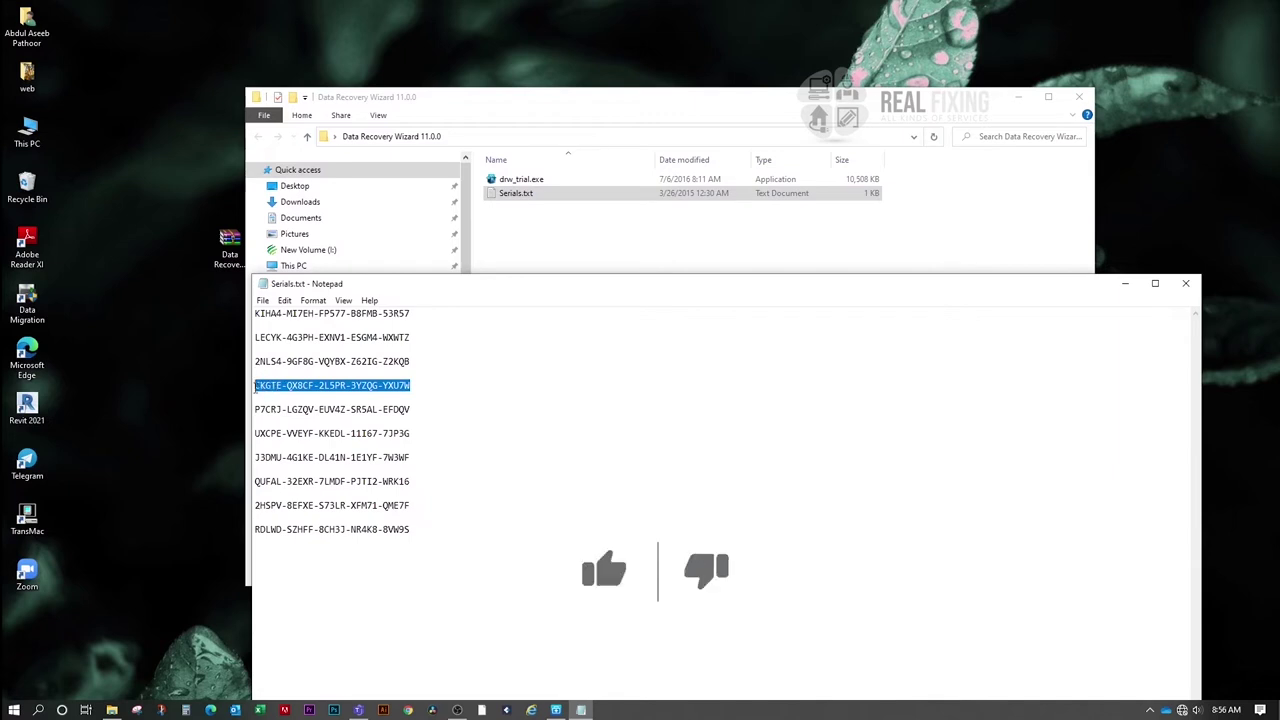
pyautogui.rightClick(257, 386)
pyautogui.click(292, 428)
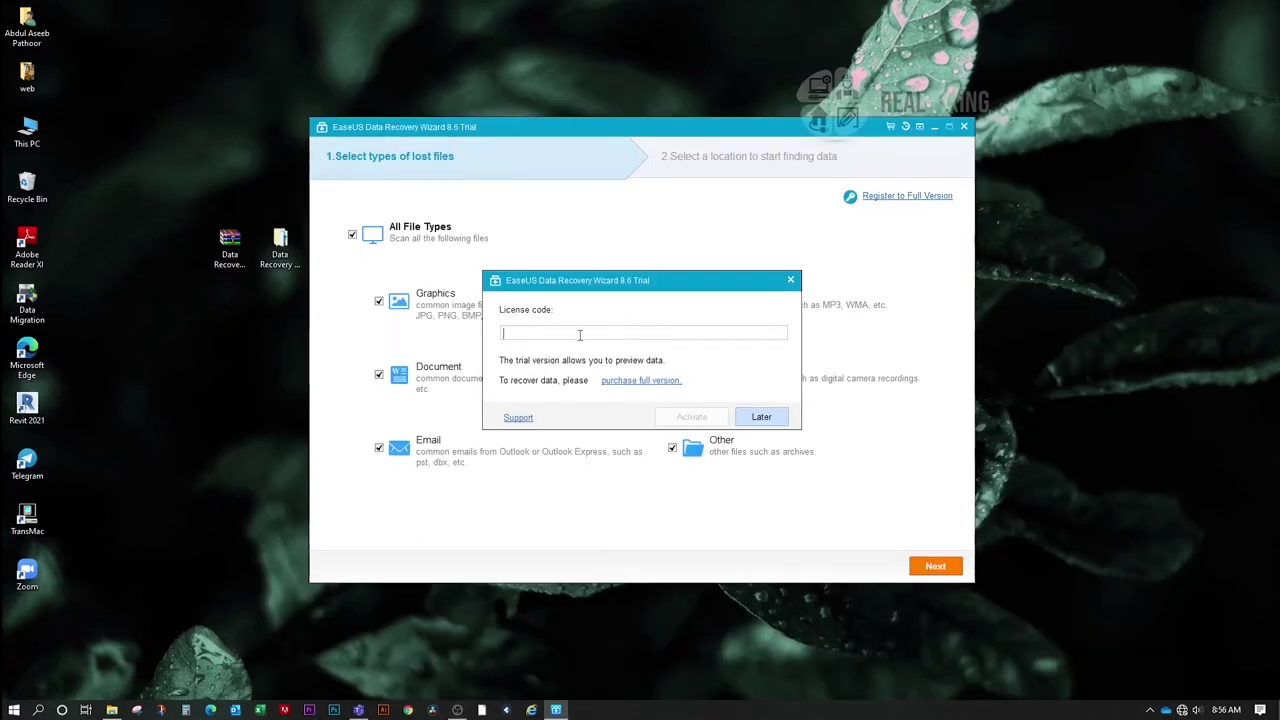
# Step: Paste the licence code into the registration dialog, activate the program and dismiss the confirmation
pyautogui.rightClick(579, 335)
pyautogui.click(630, 394)
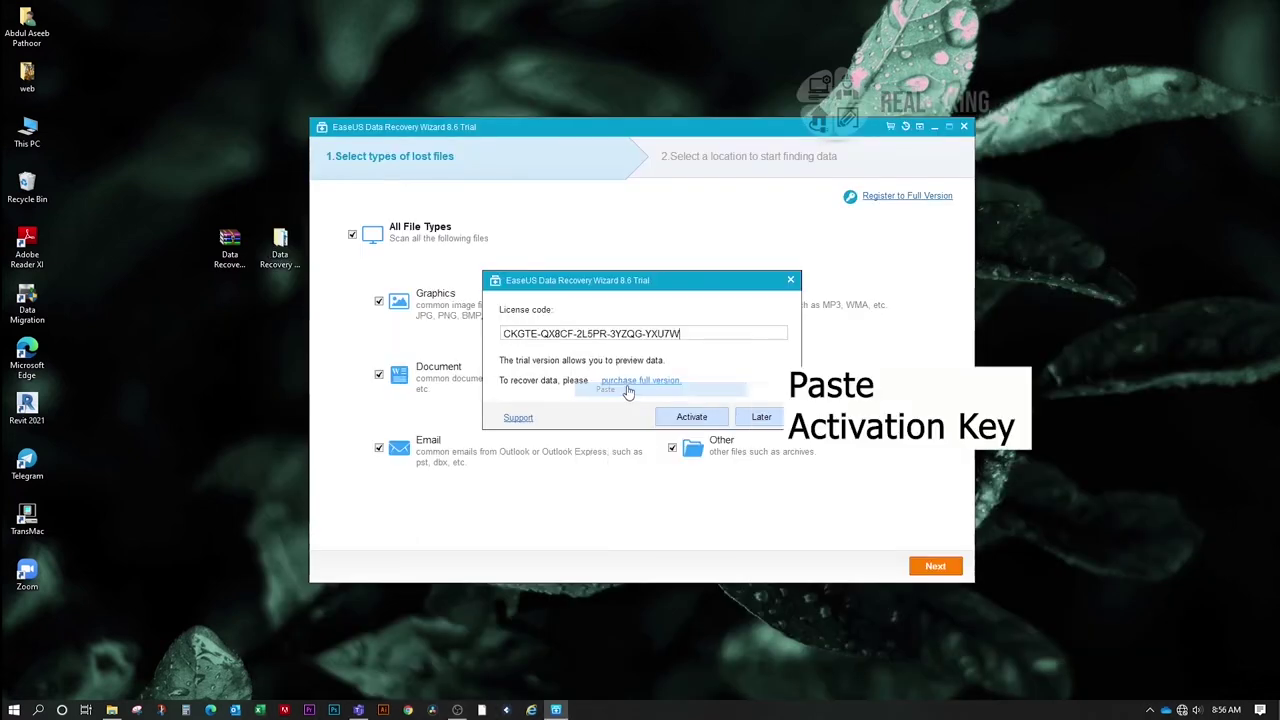
pyautogui.click(720, 424)
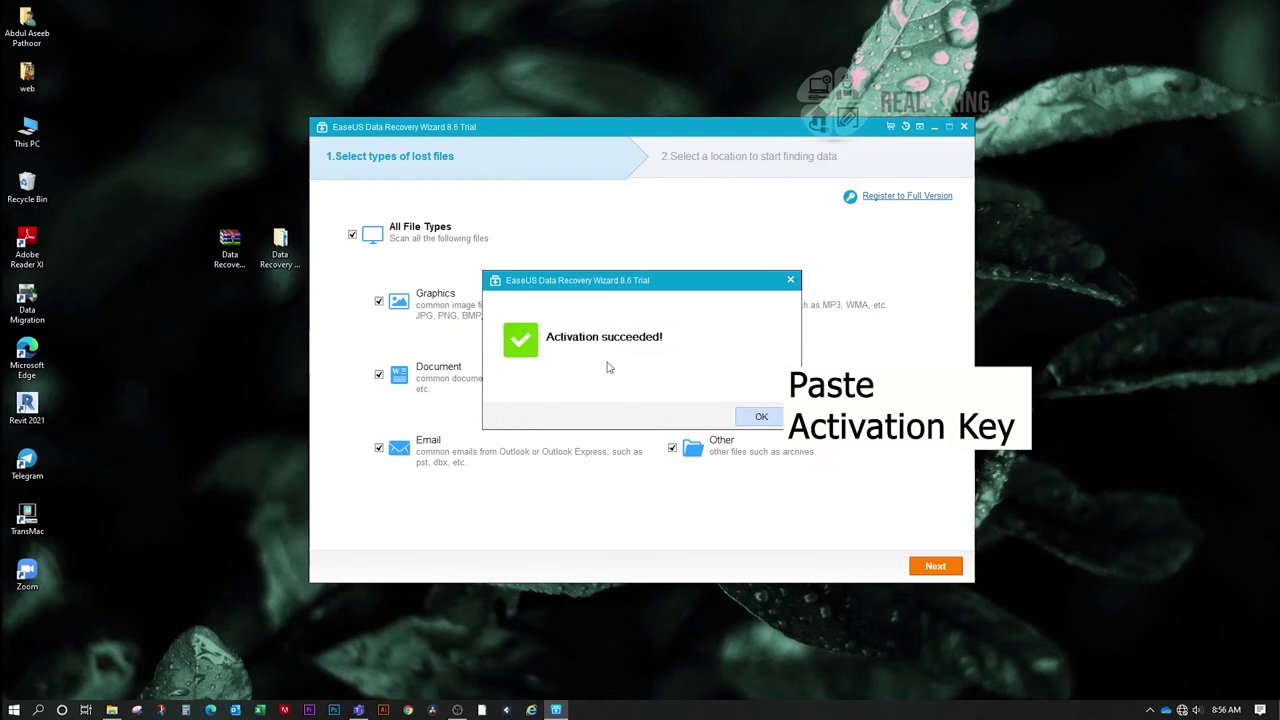
pyautogui.click(760, 416)
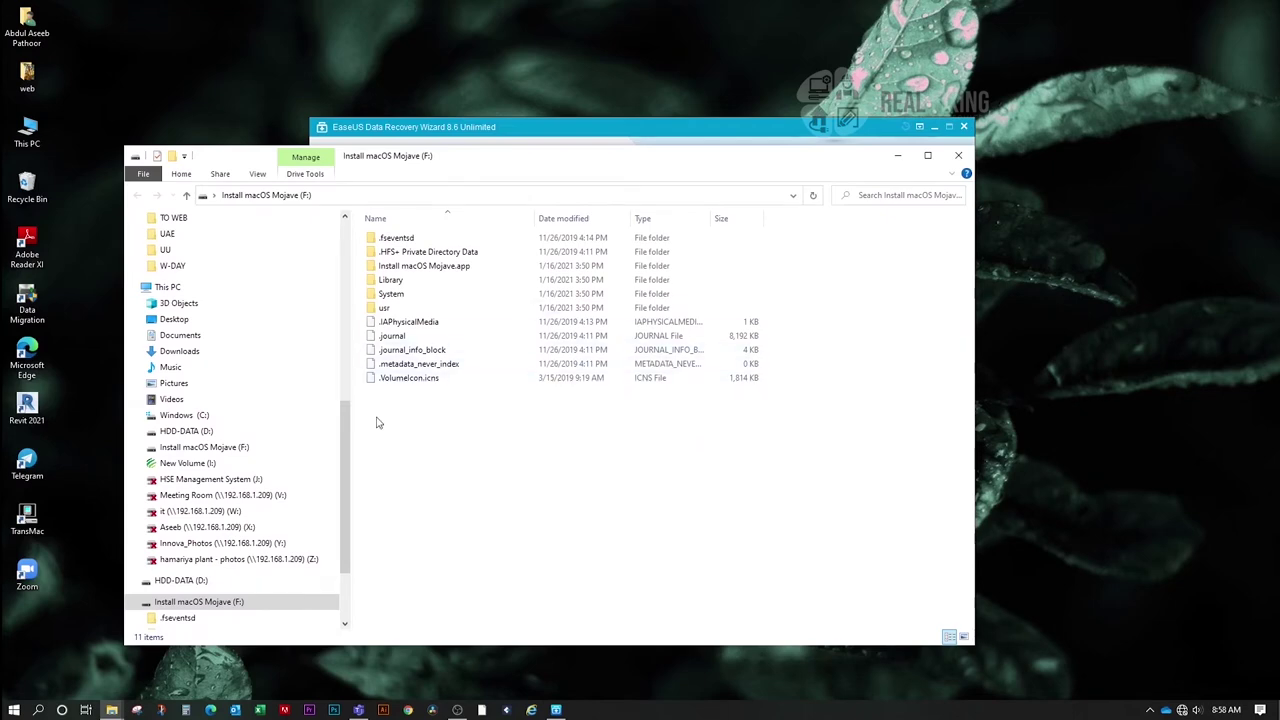
# Step: Close the drive's File Explorer window, scan Install macOS Mojave (F:) for lost files and dismiss the deep scan notice
pyautogui.click(958, 155)
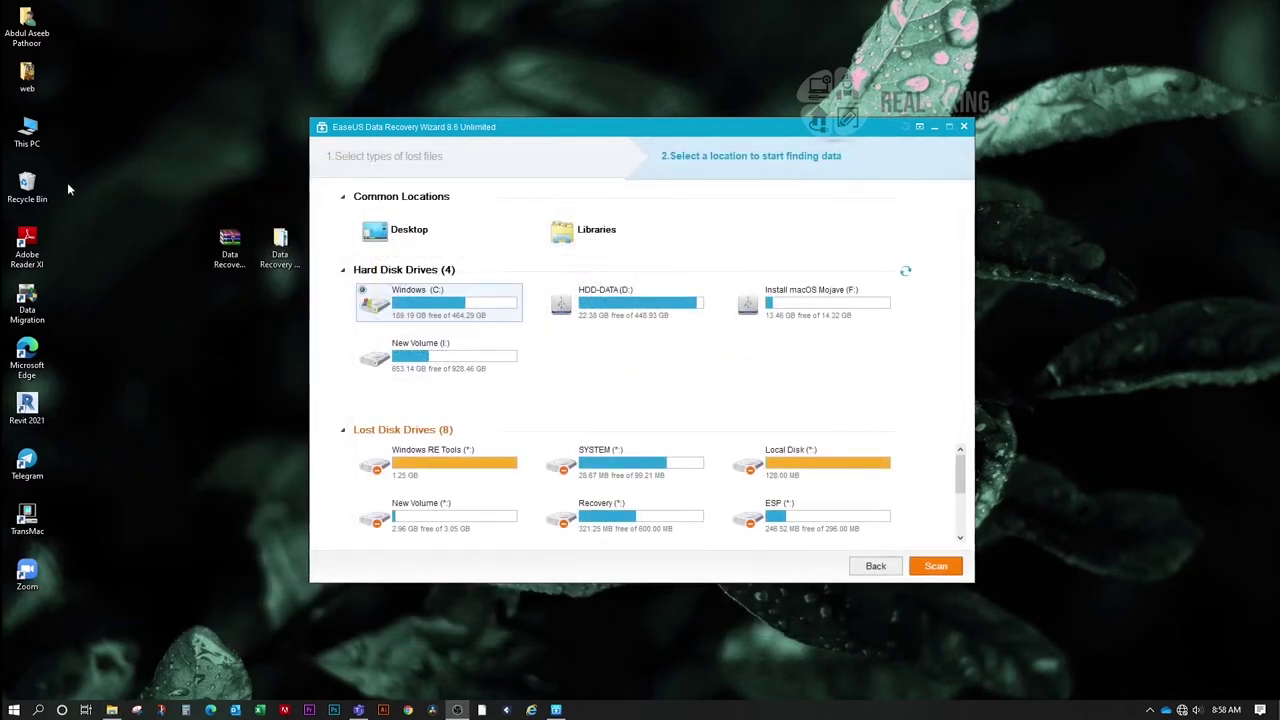
pyautogui.click(777, 305)
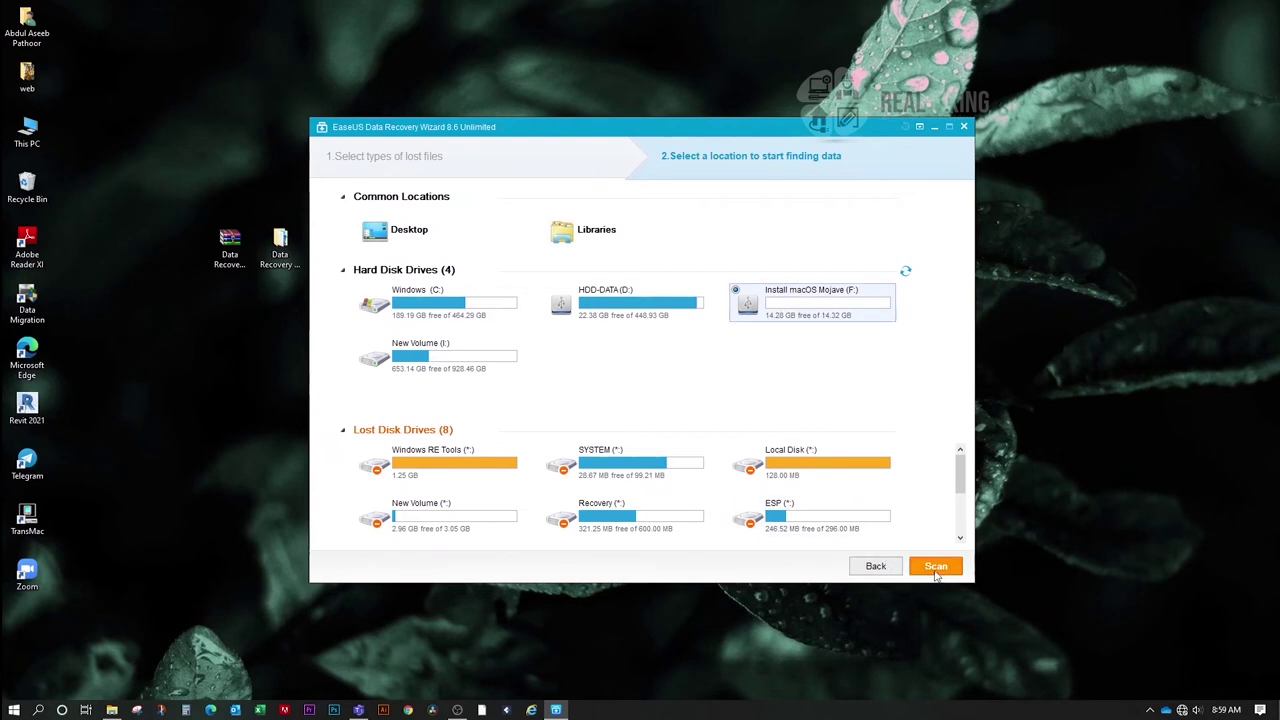
pyautogui.click(936, 567)
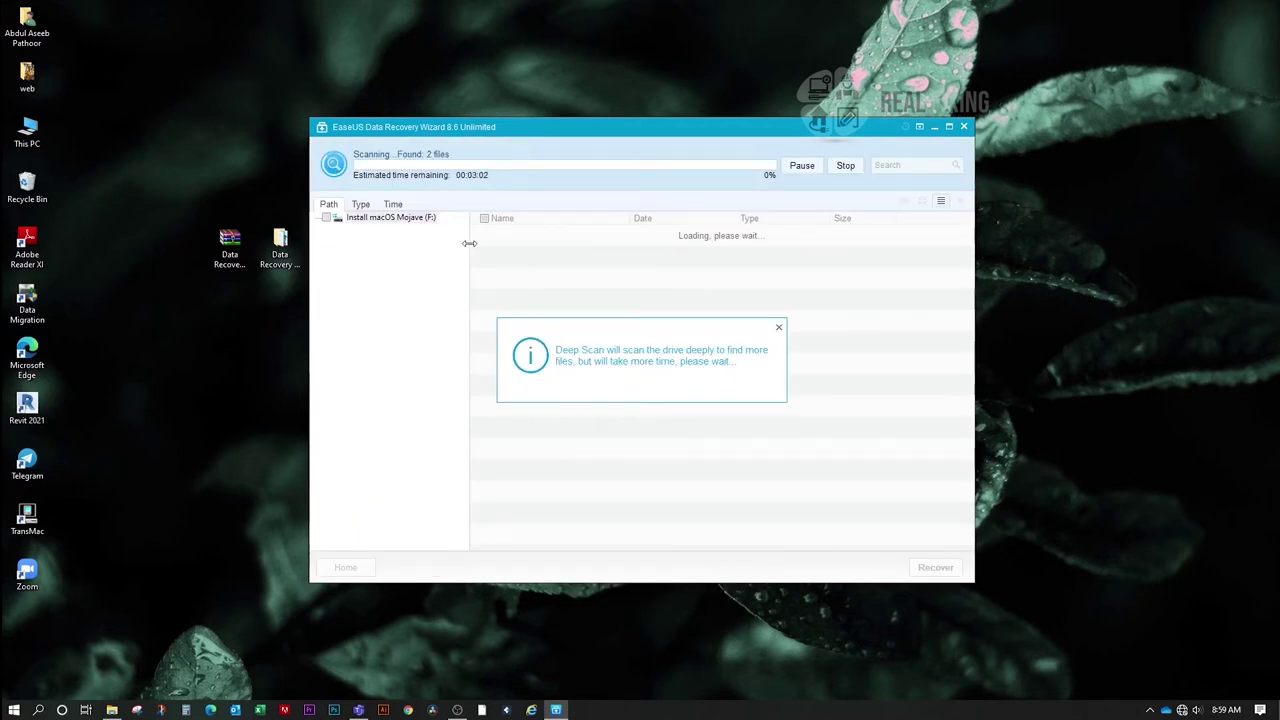
pyautogui.click(779, 329)
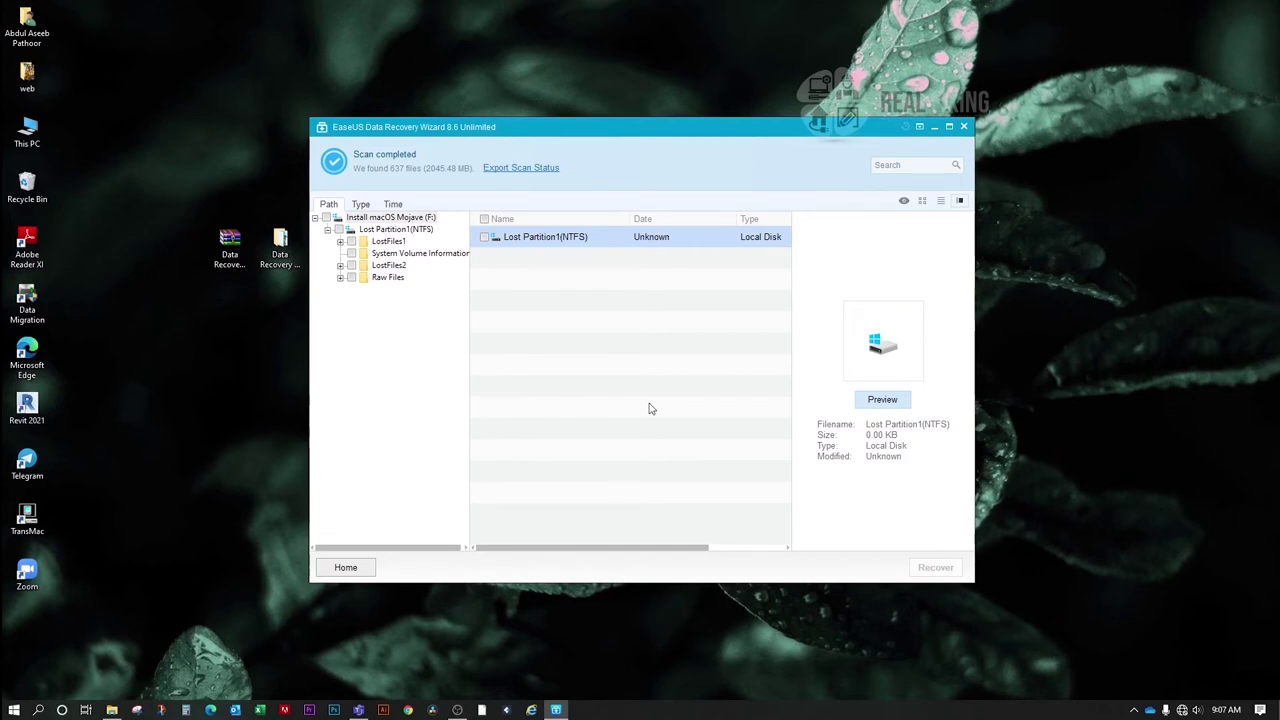
# Step: Examine the LostFiles and Raw Files folders under Lost Partition1(NTFS) and collapse their branches
pyautogui.doubleClick(545, 236)
pyautogui.scroll(5, 420, 380)
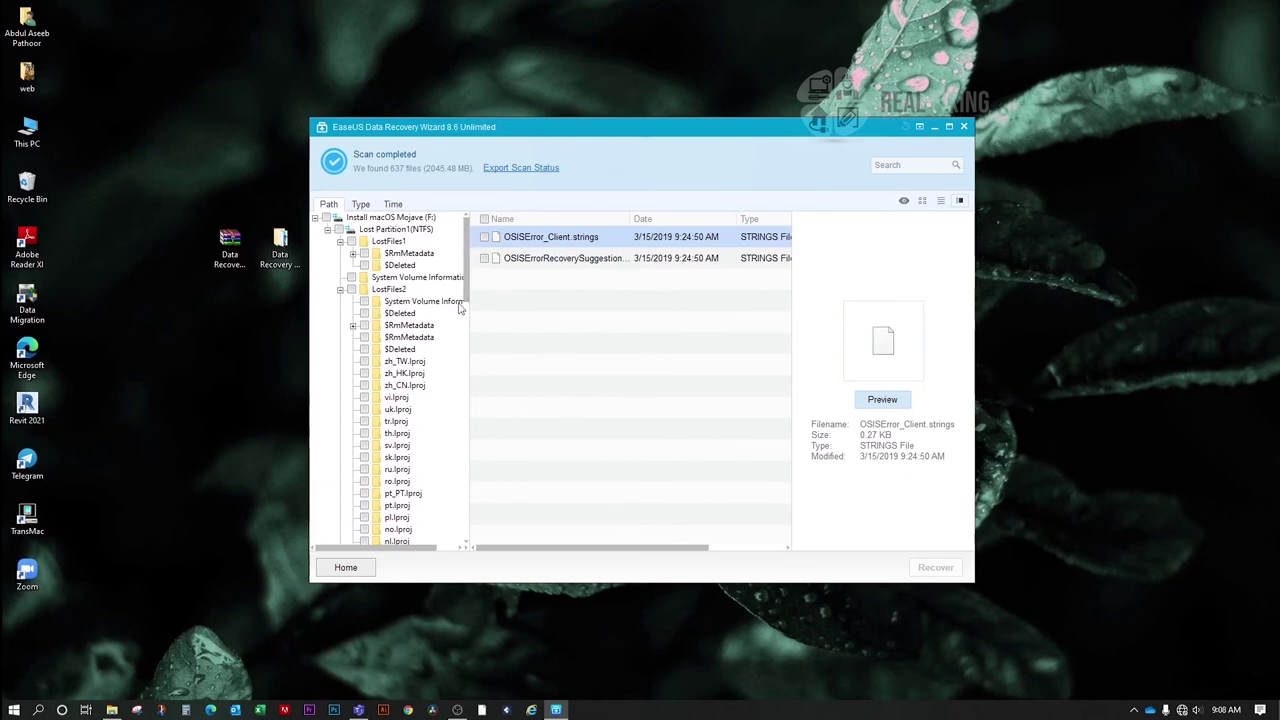
pyautogui.click(340, 292)
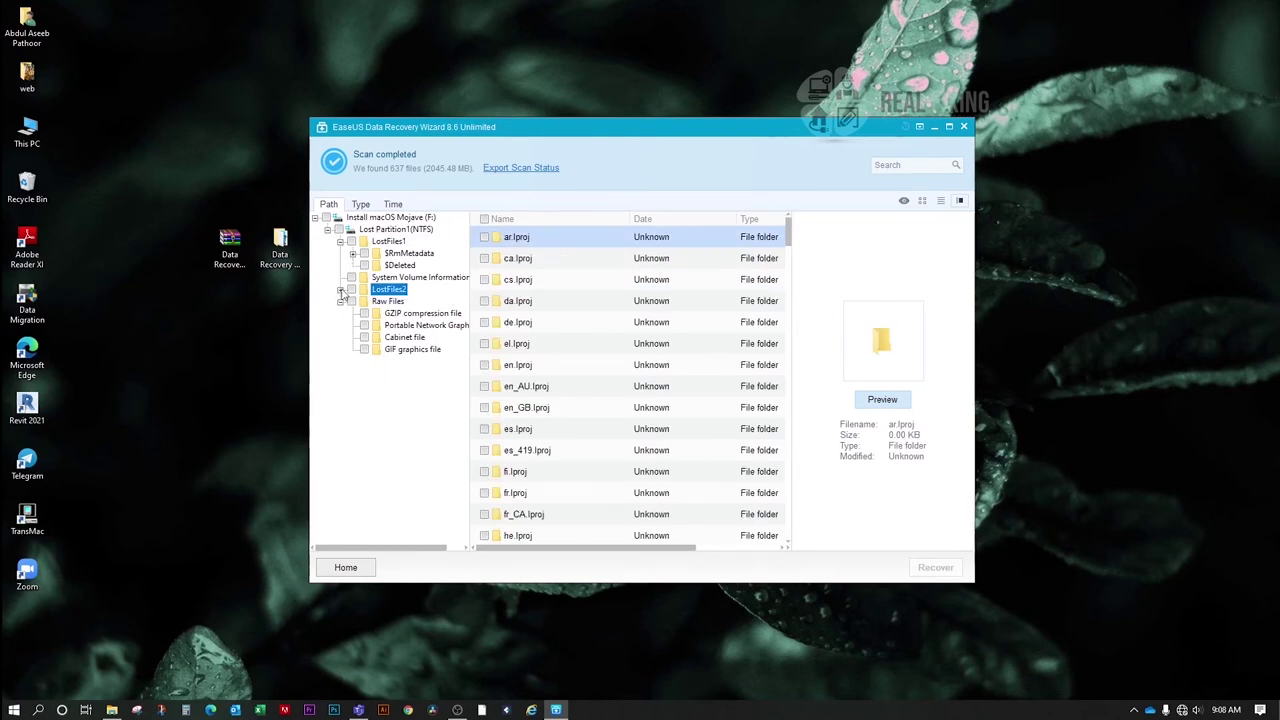
pyautogui.click(341, 303)
pyautogui.click(340, 242)
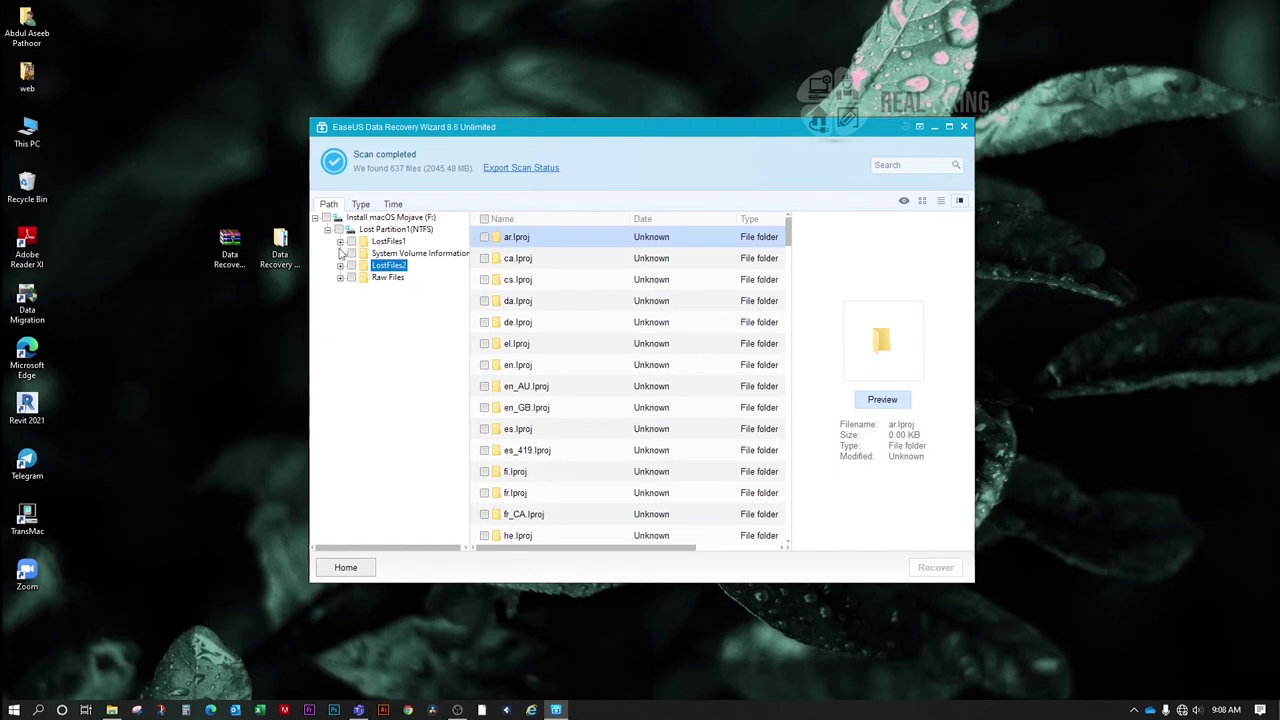
# Step: Examine the found files grouped by type, including videos, audio, graphics and other, and by modification time
pyautogui.click(361, 205)
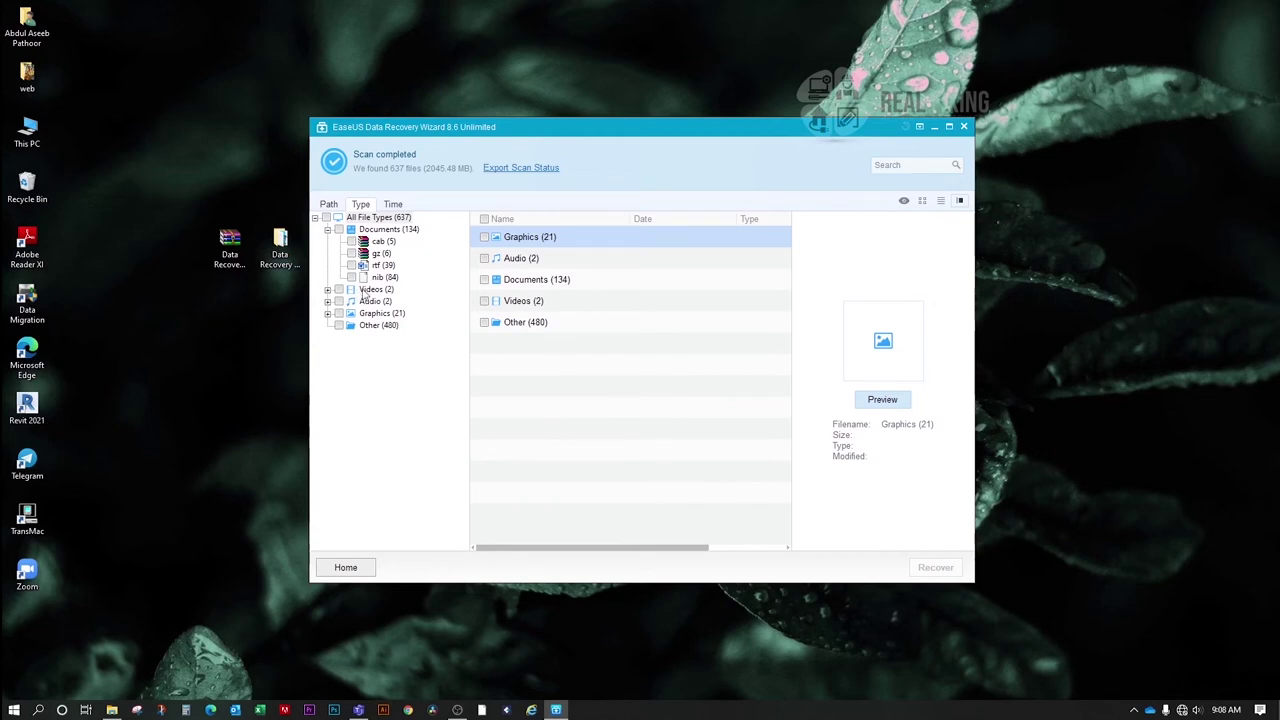
pyautogui.click(367, 290)
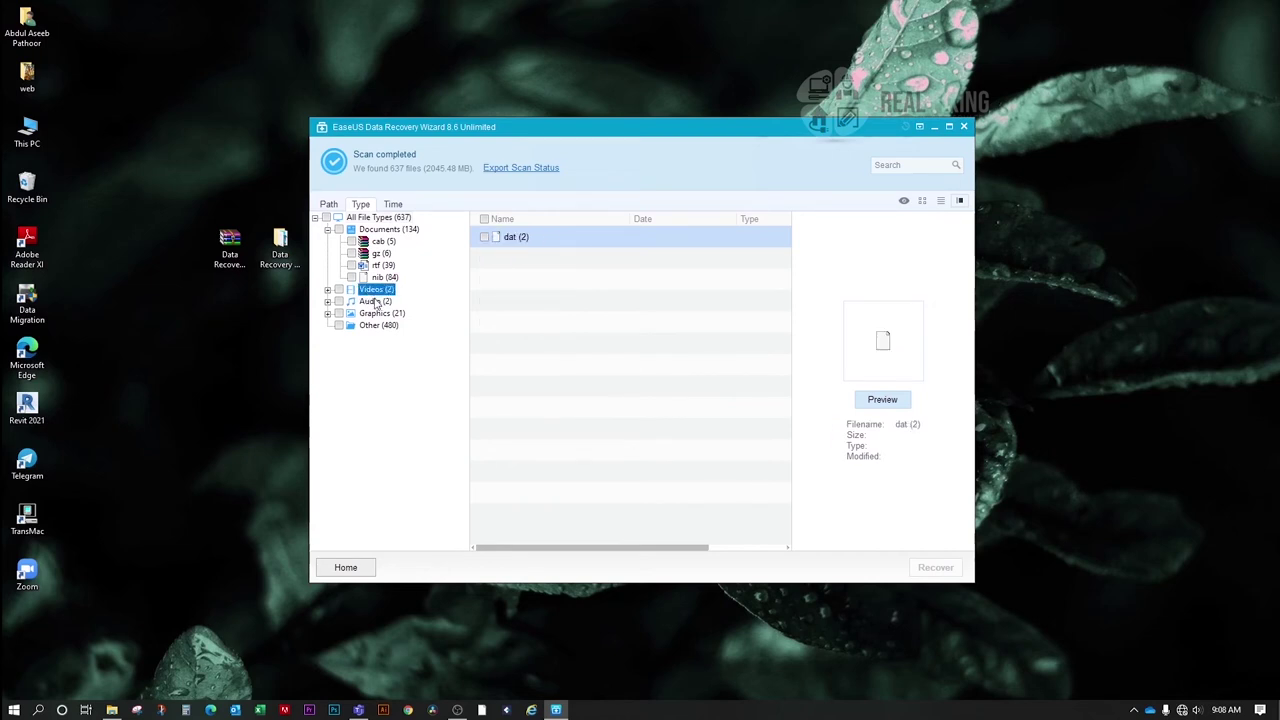
pyautogui.click(377, 303)
pyautogui.click(376, 314)
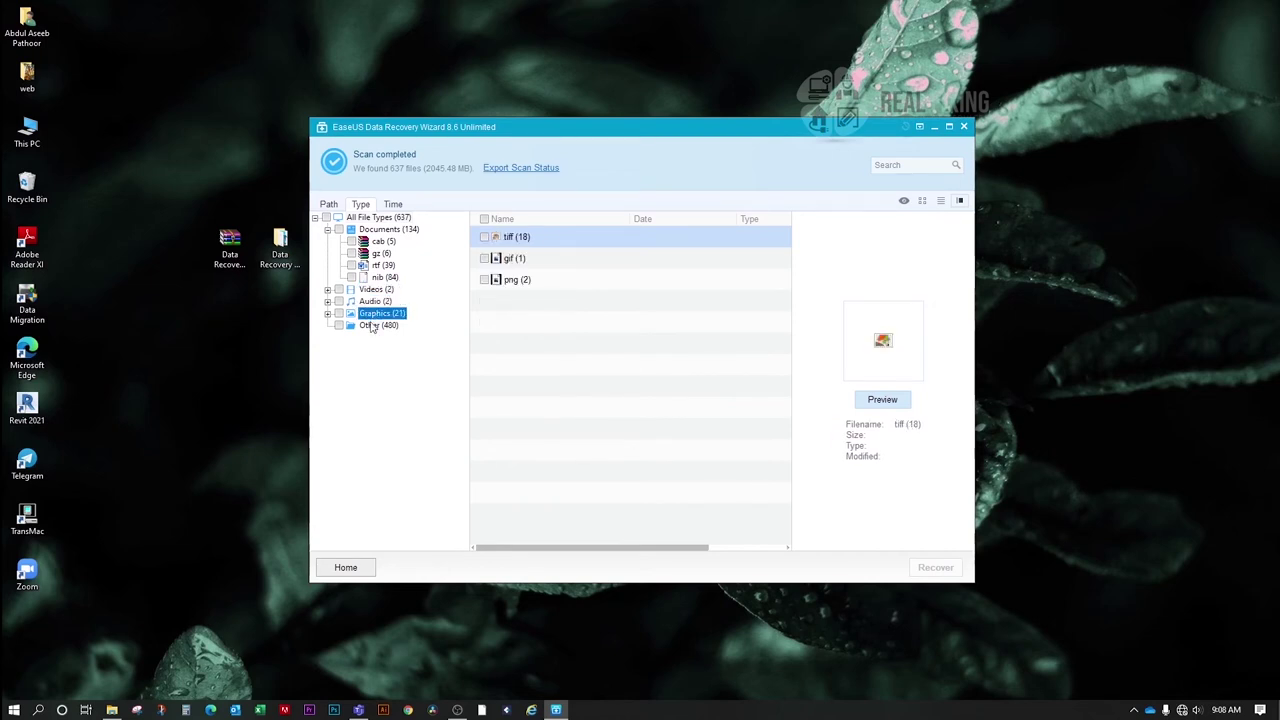
pyautogui.click(372, 326)
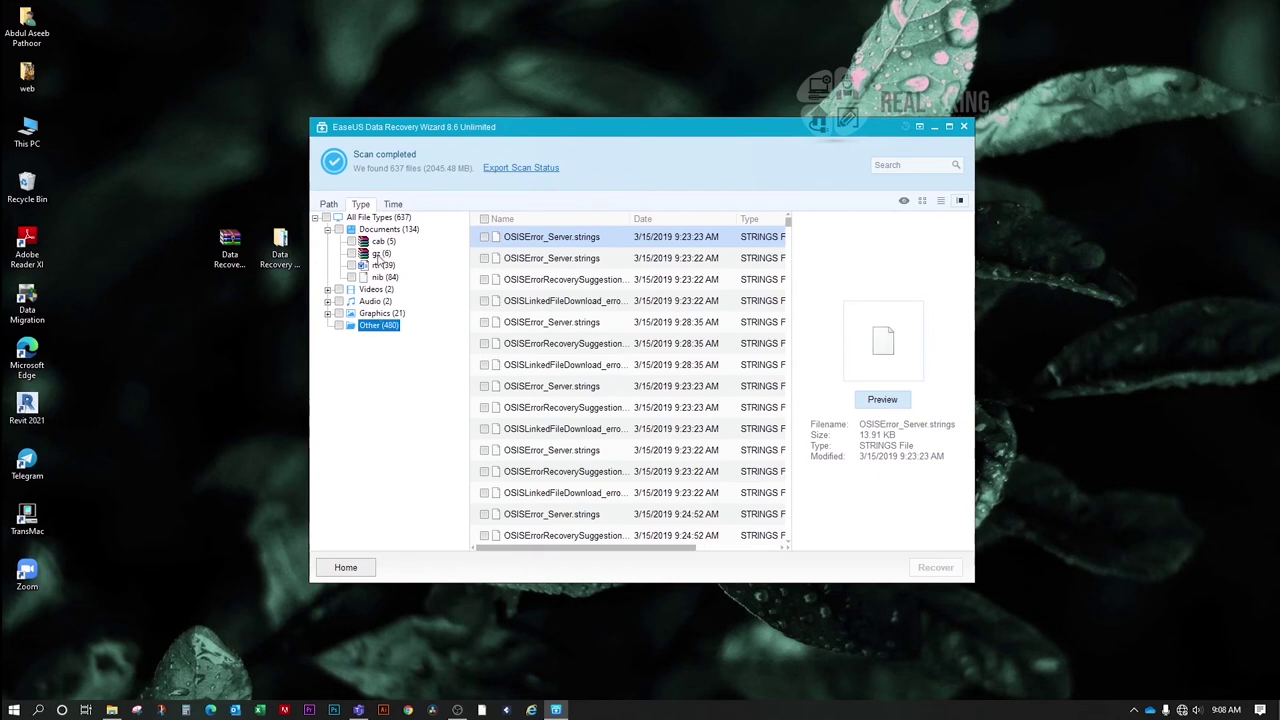
pyautogui.click(393, 205)
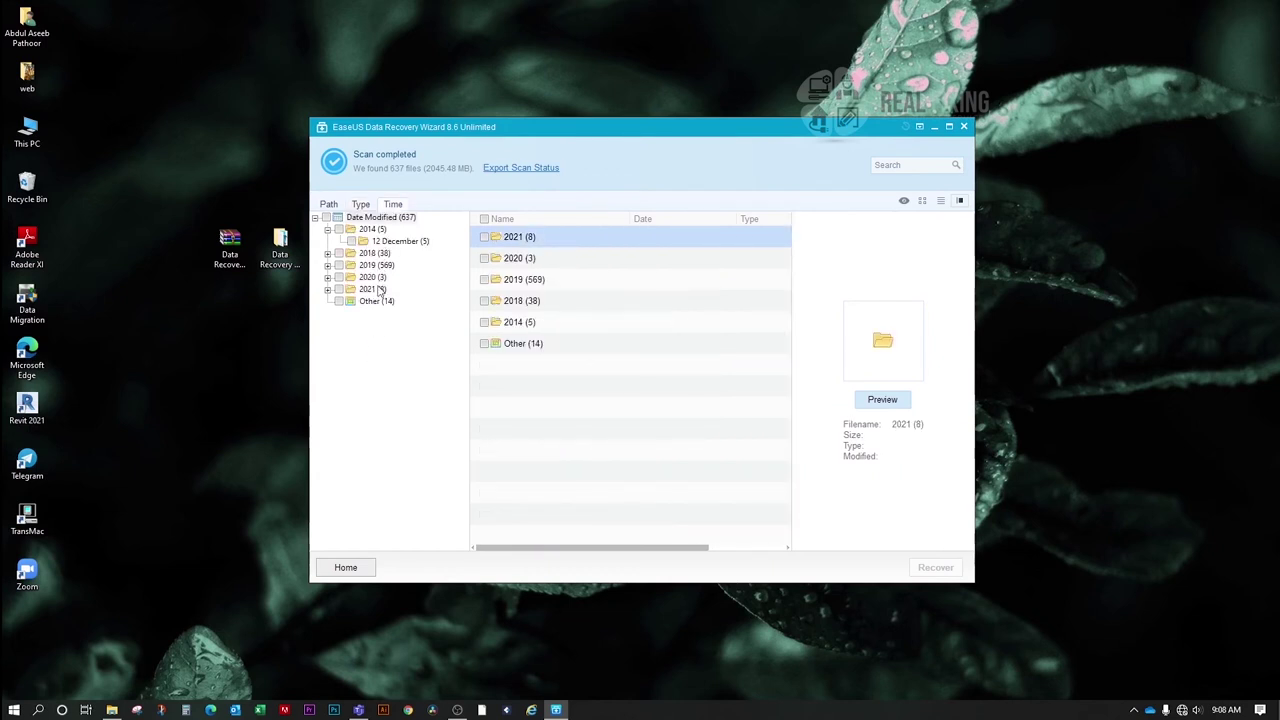
pyautogui.click(364, 205)
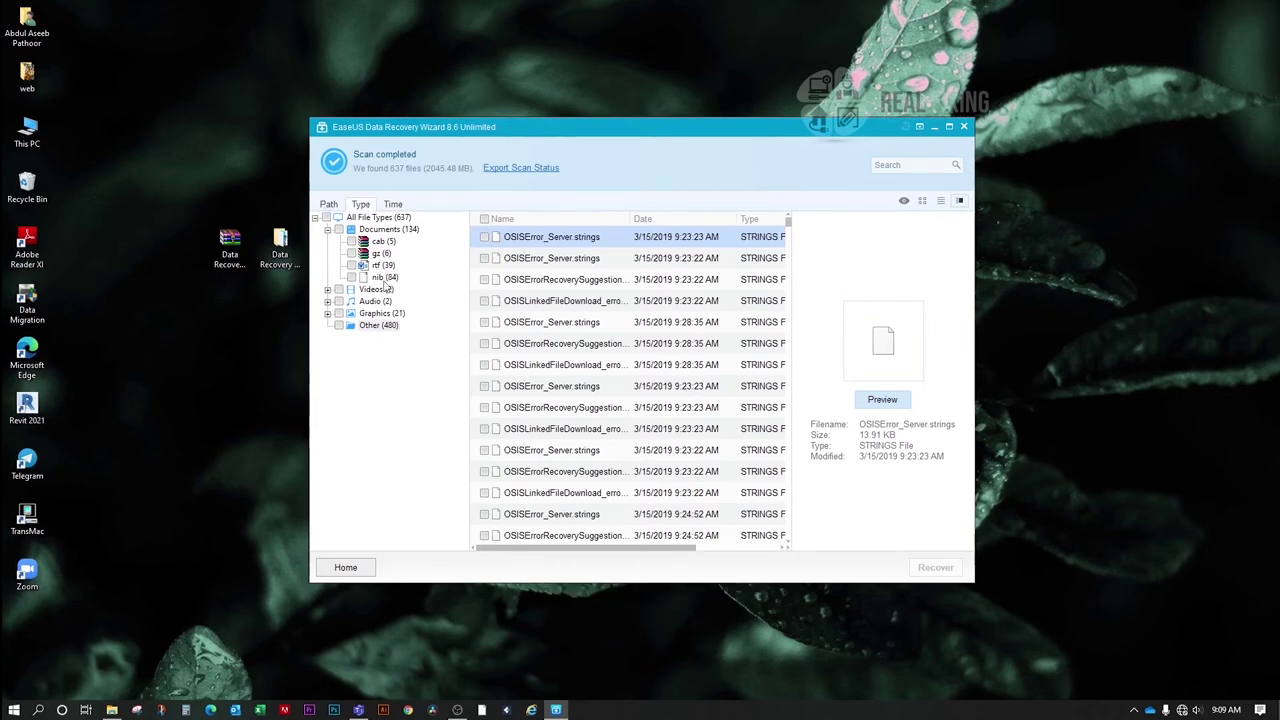
# Step: Recover the Cabinet file folder under Raw Files in the path view, saving it to the Desktop
pyautogui.click(329, 205)
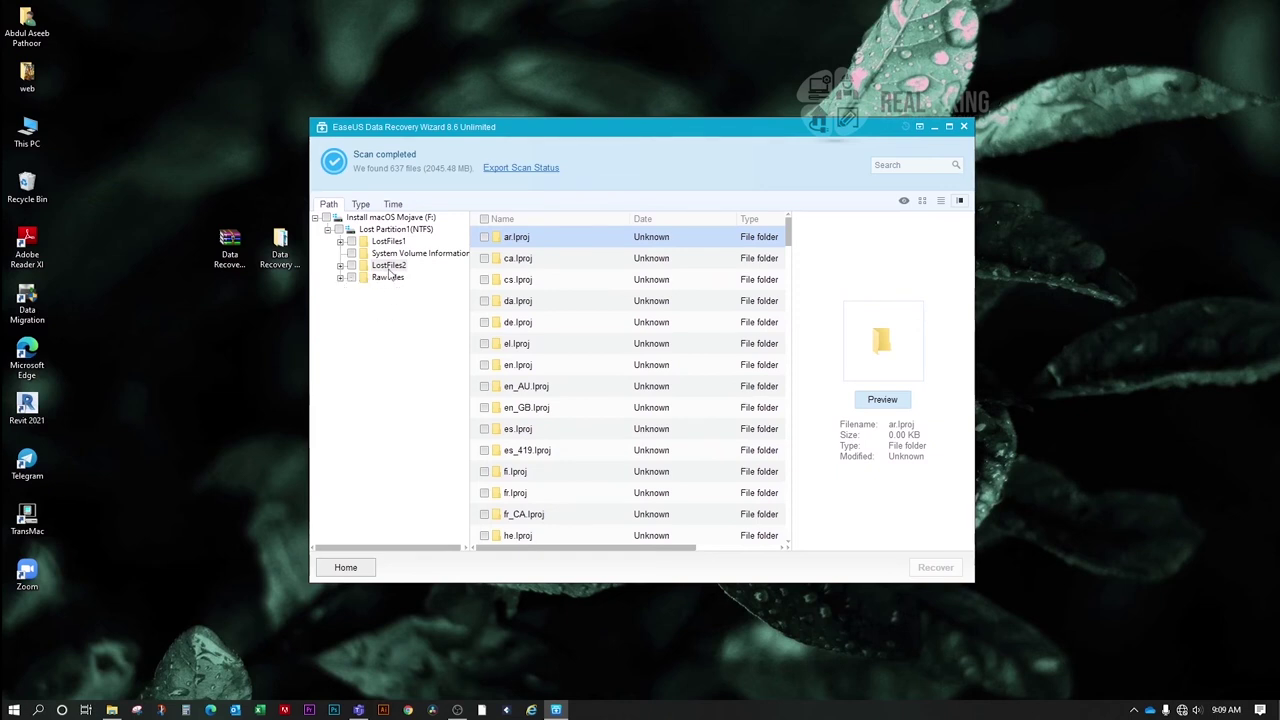
pyautogui.click(340, 279)
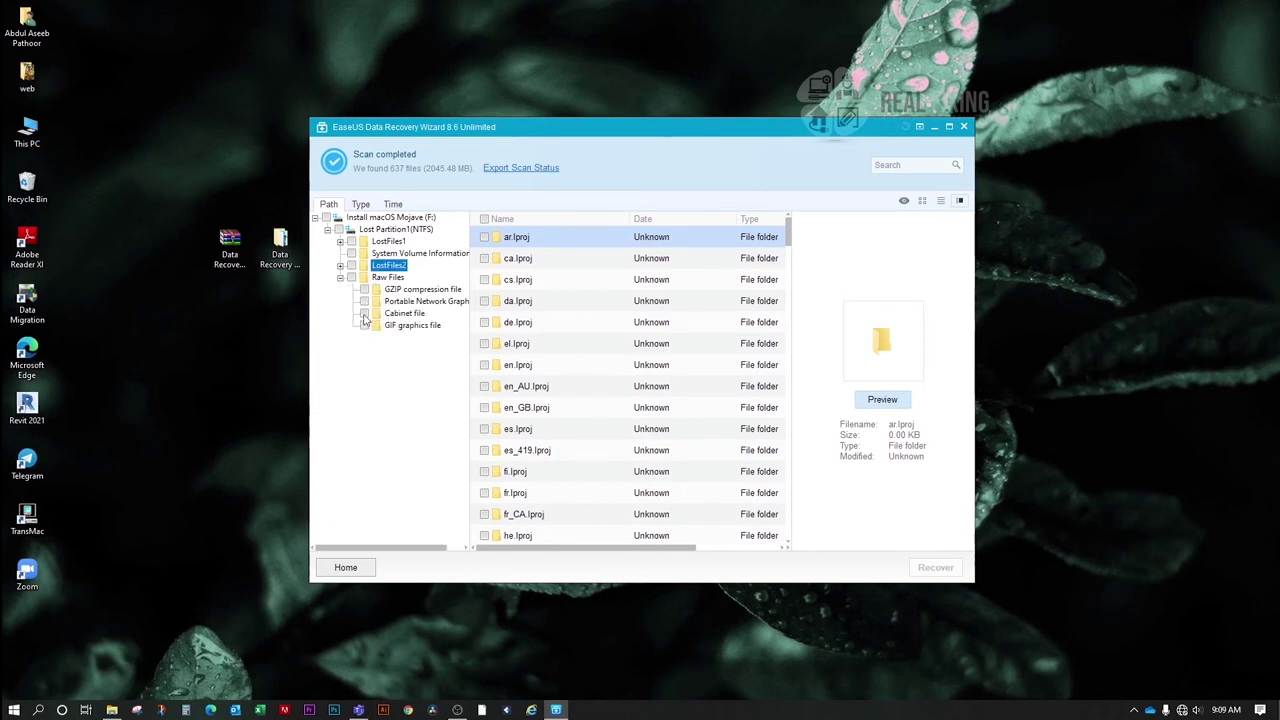
pyautogui.click(364, 314)
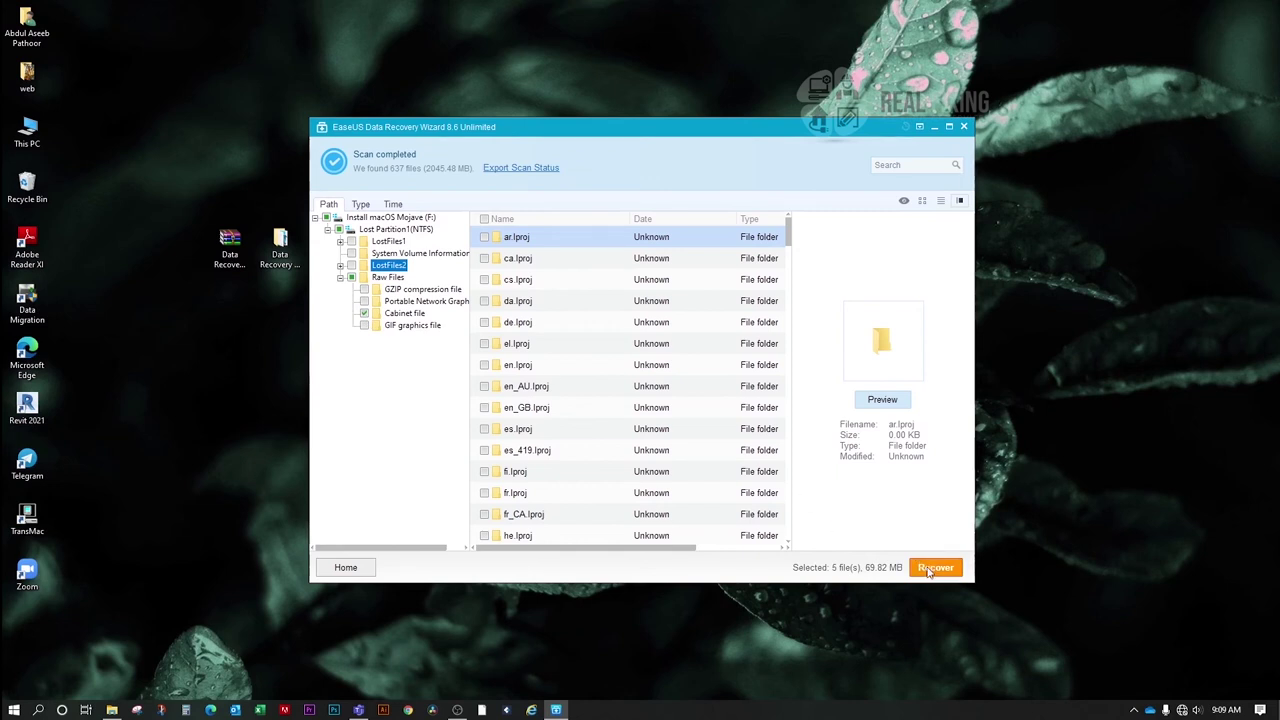
pyautogui.click(930, 570)
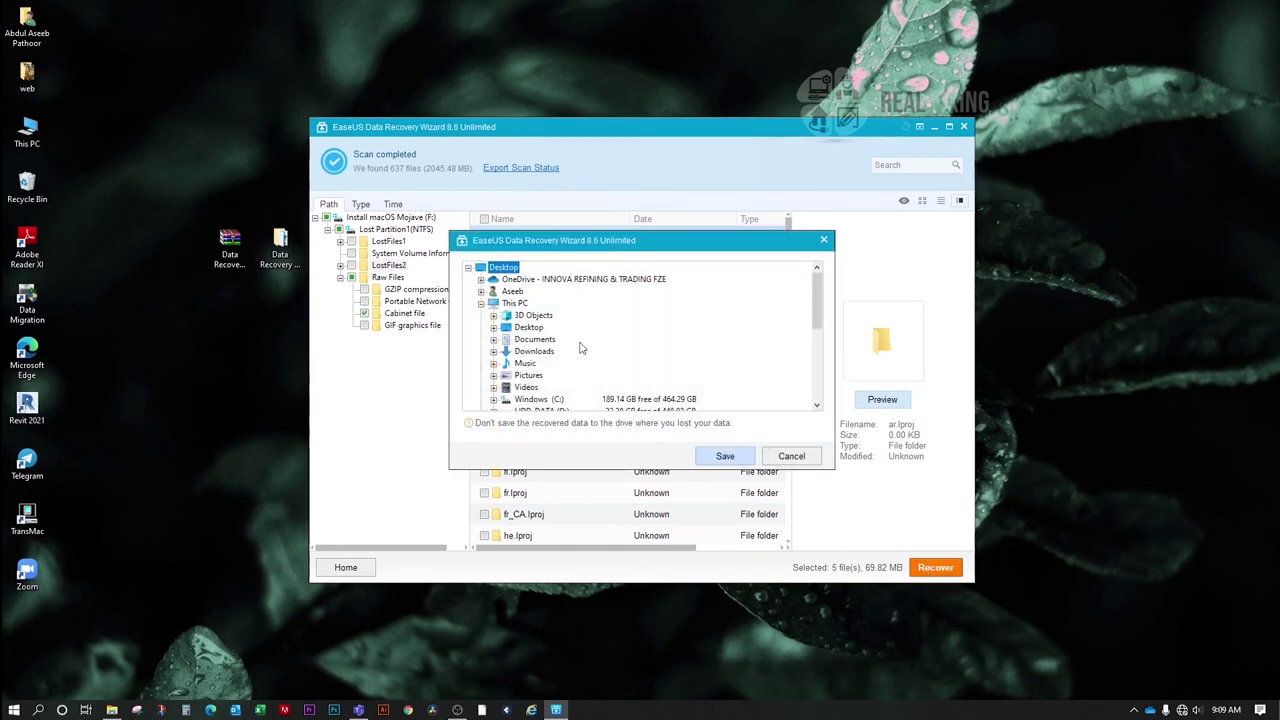
pyautogui.click(530, 328)
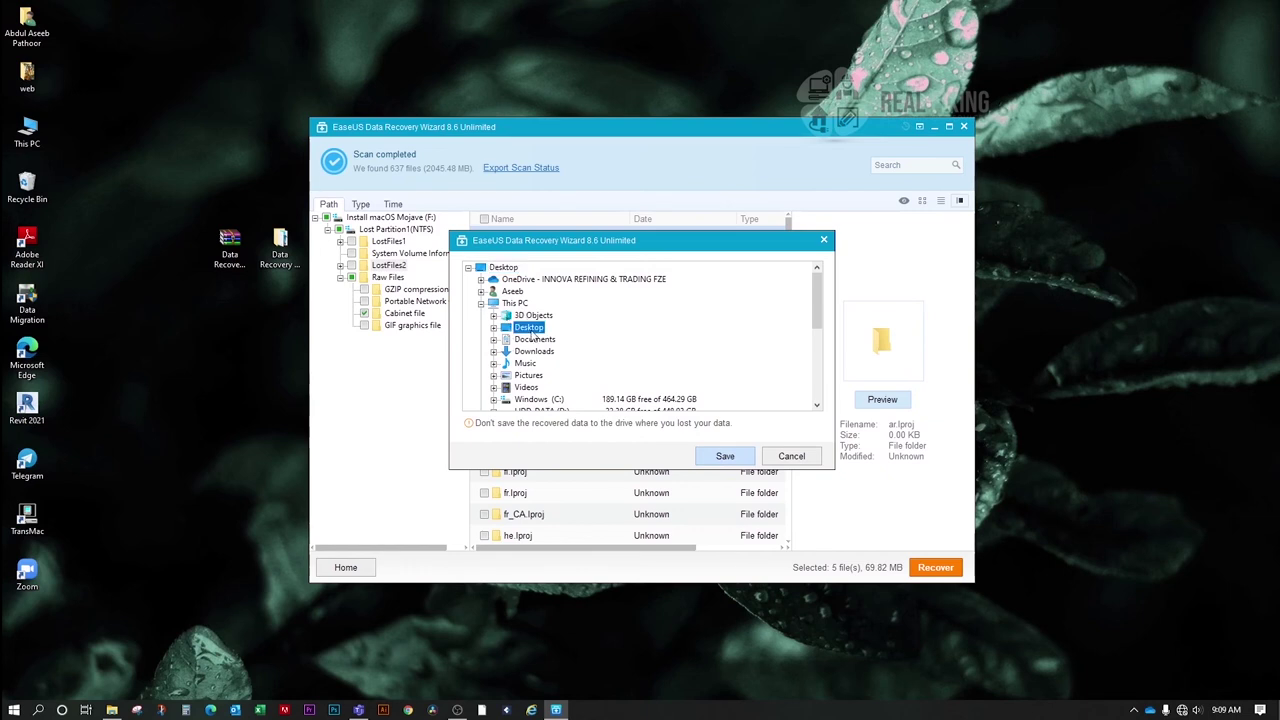
pyautogui.click(724, 457)
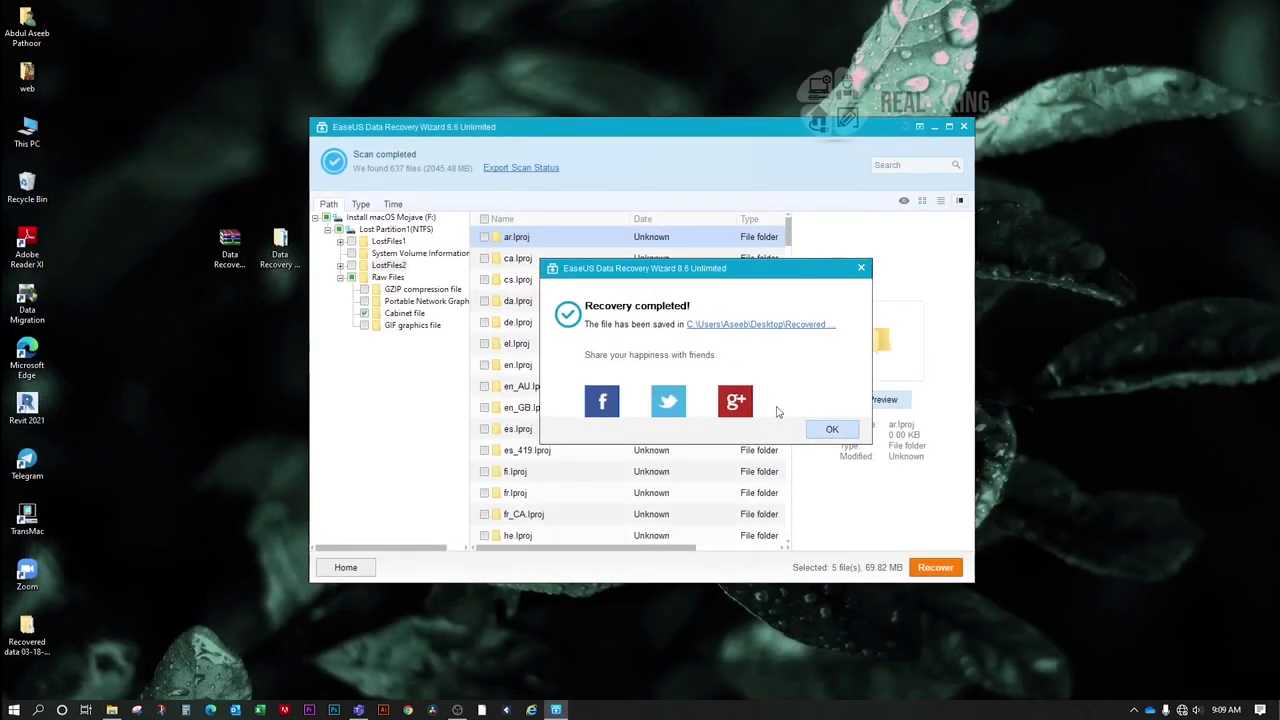
pyautogui.click(830, 429)
# Step: Move the recovered data folder to an open desktop area, inspect its NTFS 1 > Raw Files > Cabinet file contents, and close it
pyautogui.moveTo(557, 130); pyautogui.dragTo(697, 85)
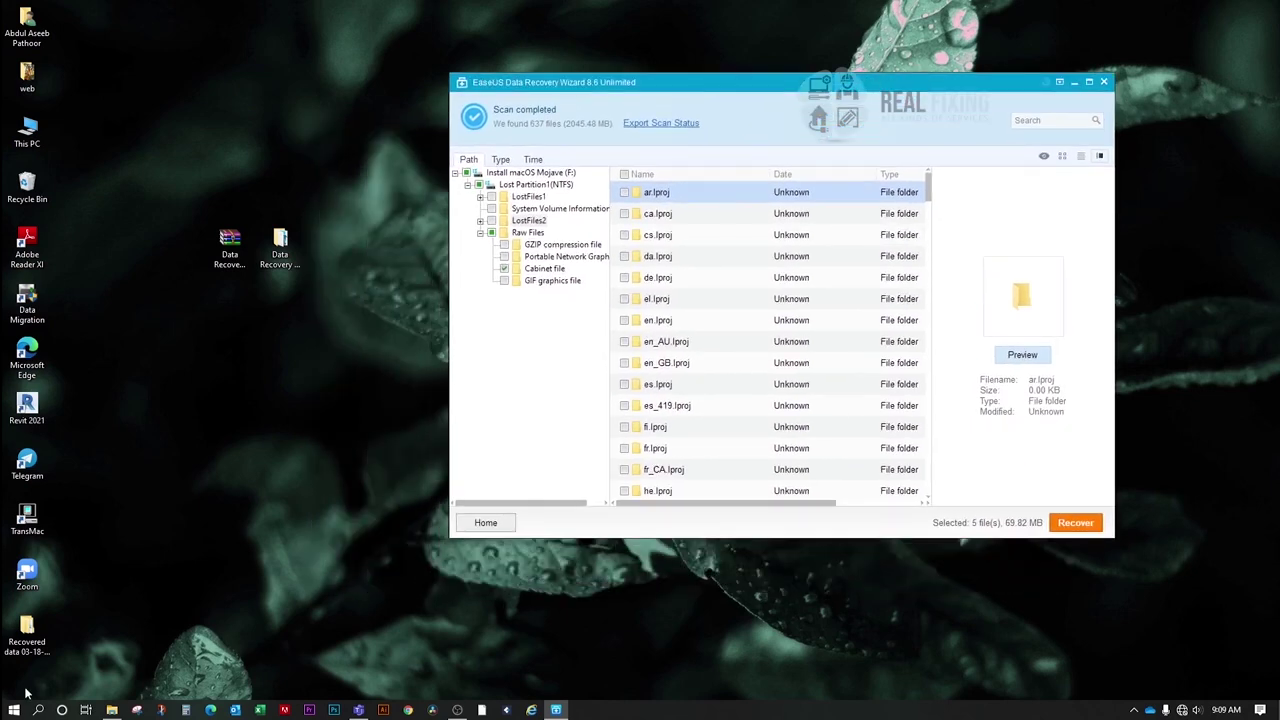
pyautogui.moveTo(28, 638); pyautogui.dragTo(324, 368)
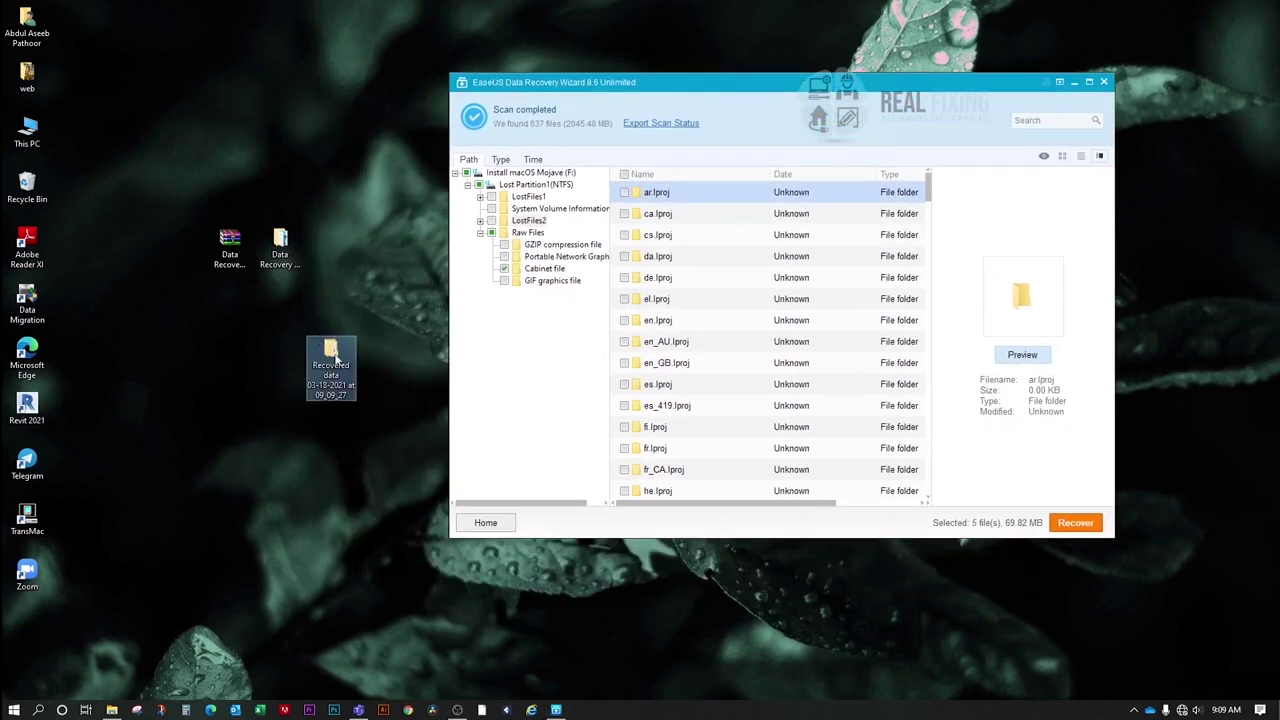
pyautogui.doubleClick(331, 362)
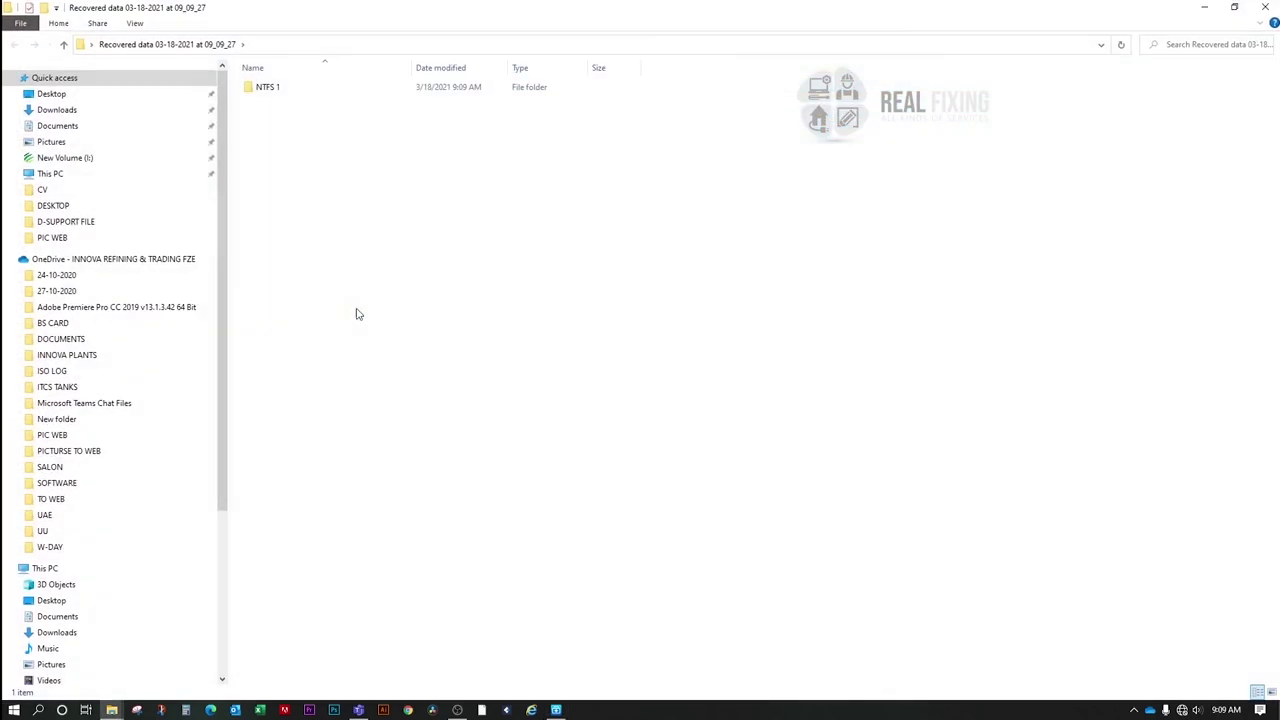
pyautogui.doubleClick(268, 88)
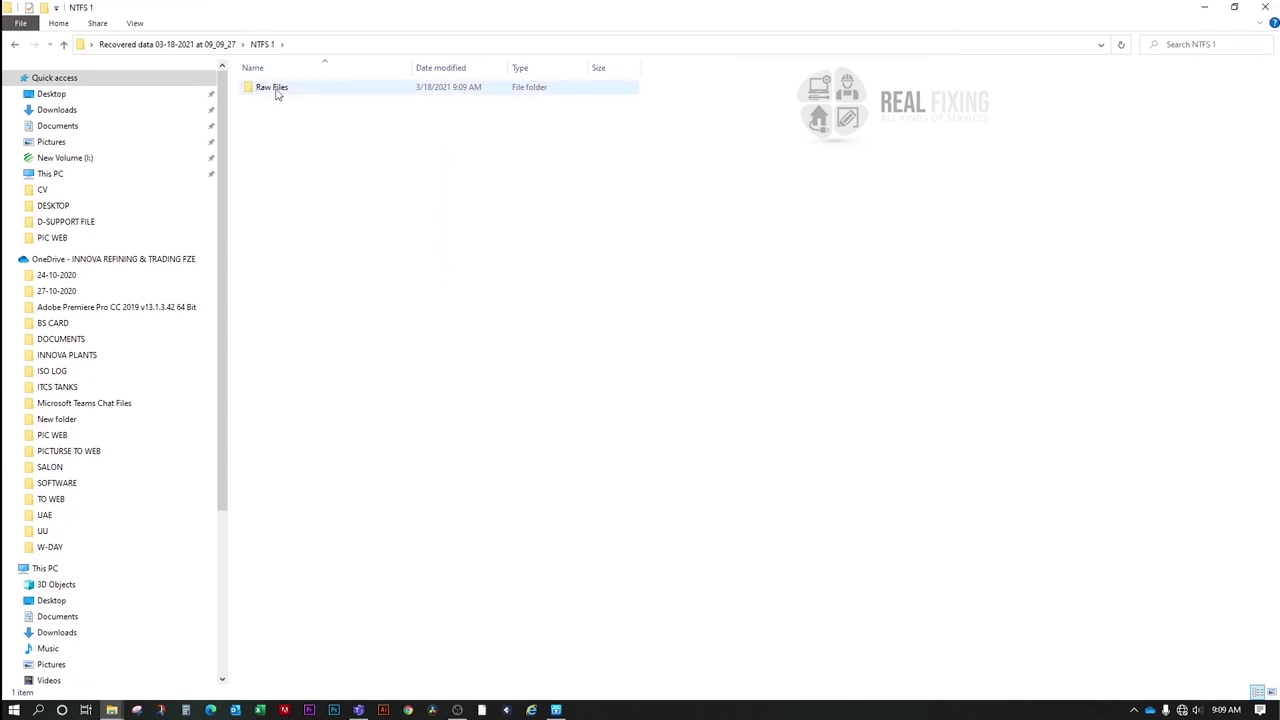
pyautogui.doubleClick(268, 88)
pyautogui.click(274, 90)
pyautogui.doubleClick(274, 89)
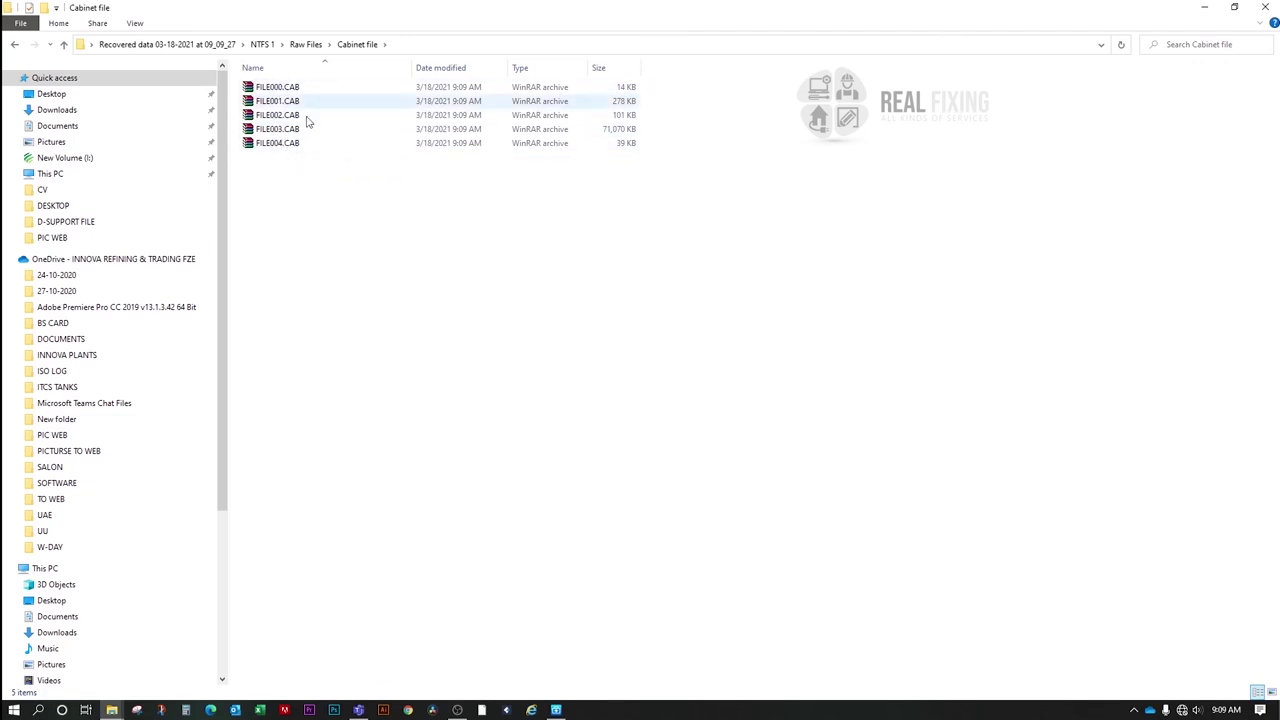
pyautogui.click(1266, 8)
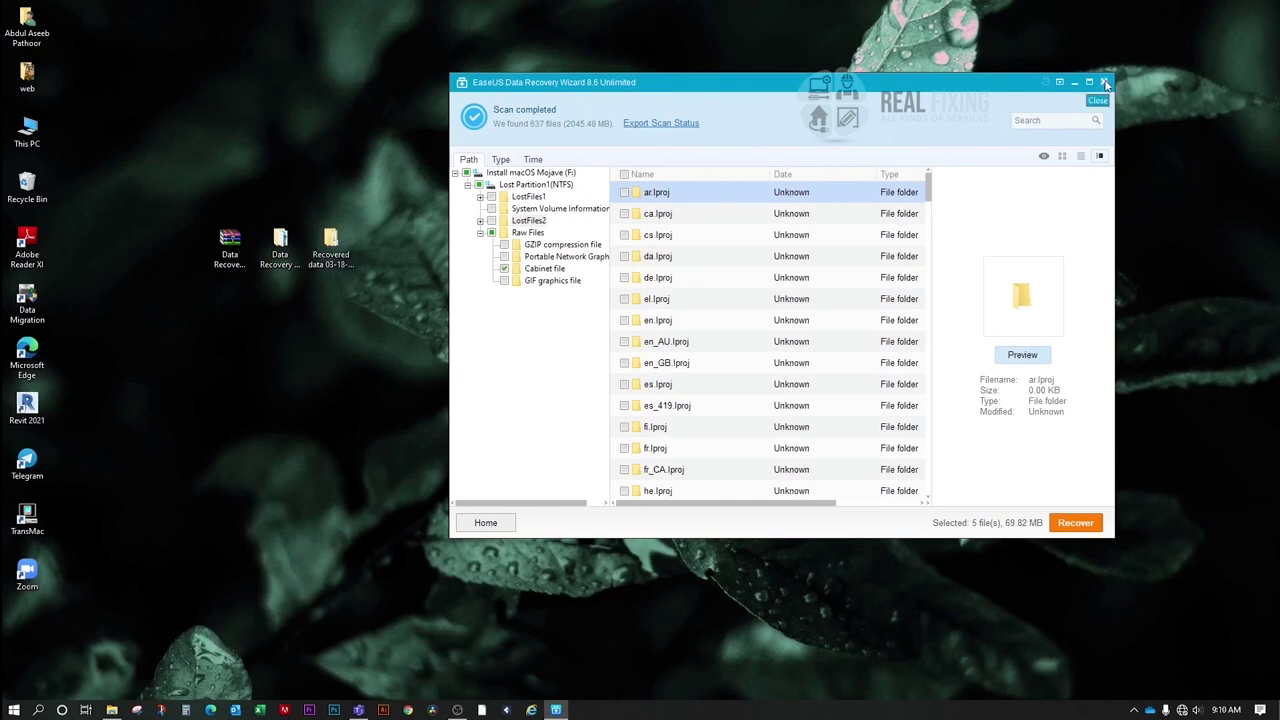
# Step: Exit EaseUS Data Recovery Wizard and place its desktop shortcut beside the recovered data folder
pyautogui.click(1103, 81)
pyautogui.click(805, 366)
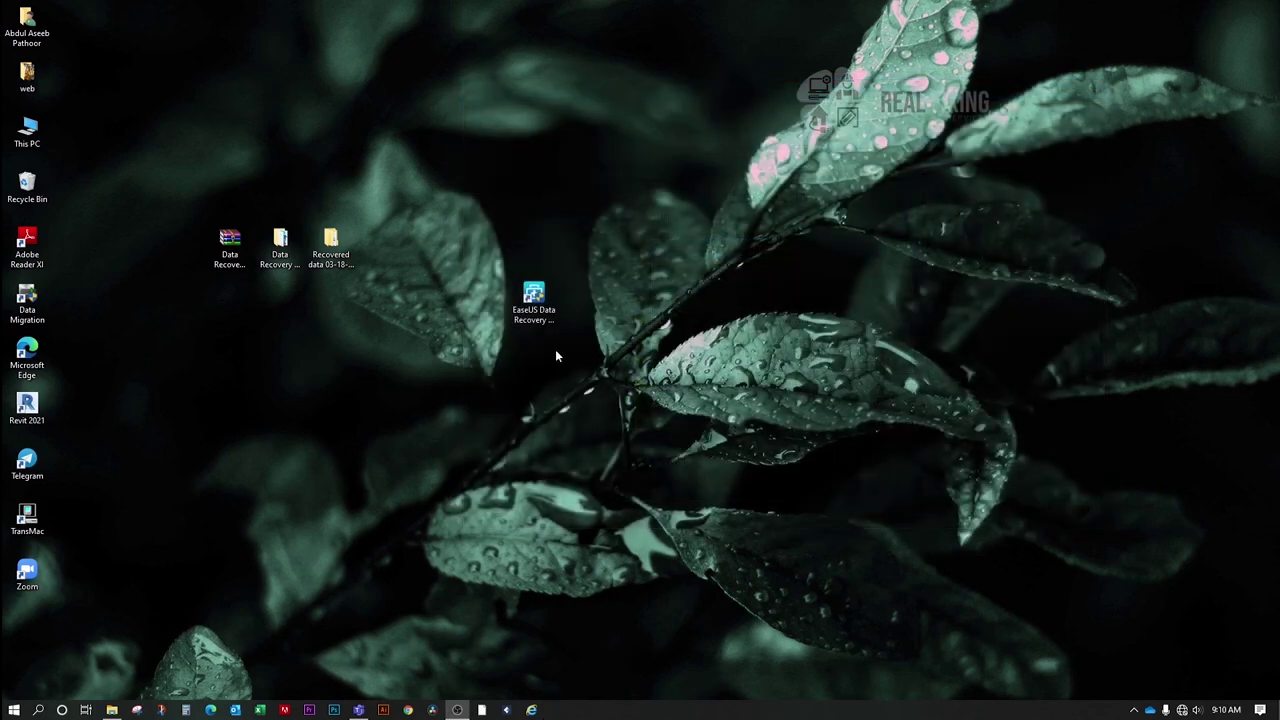
pyautogui.moveTo(513, 293); pyautogui.dragTo(375, 242)
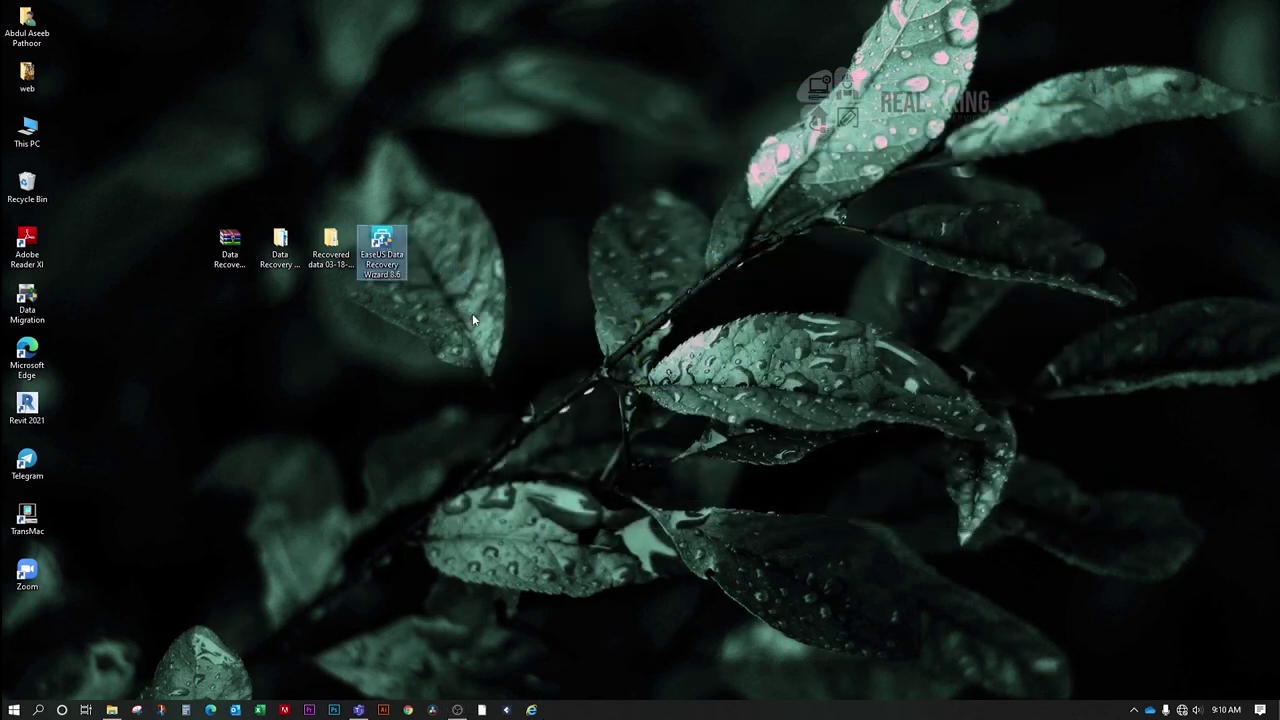
pyautogui.moveTo(214, 229); pyautogui.dragTo(530, 320)
pyautogui.rightClick(499, 306)
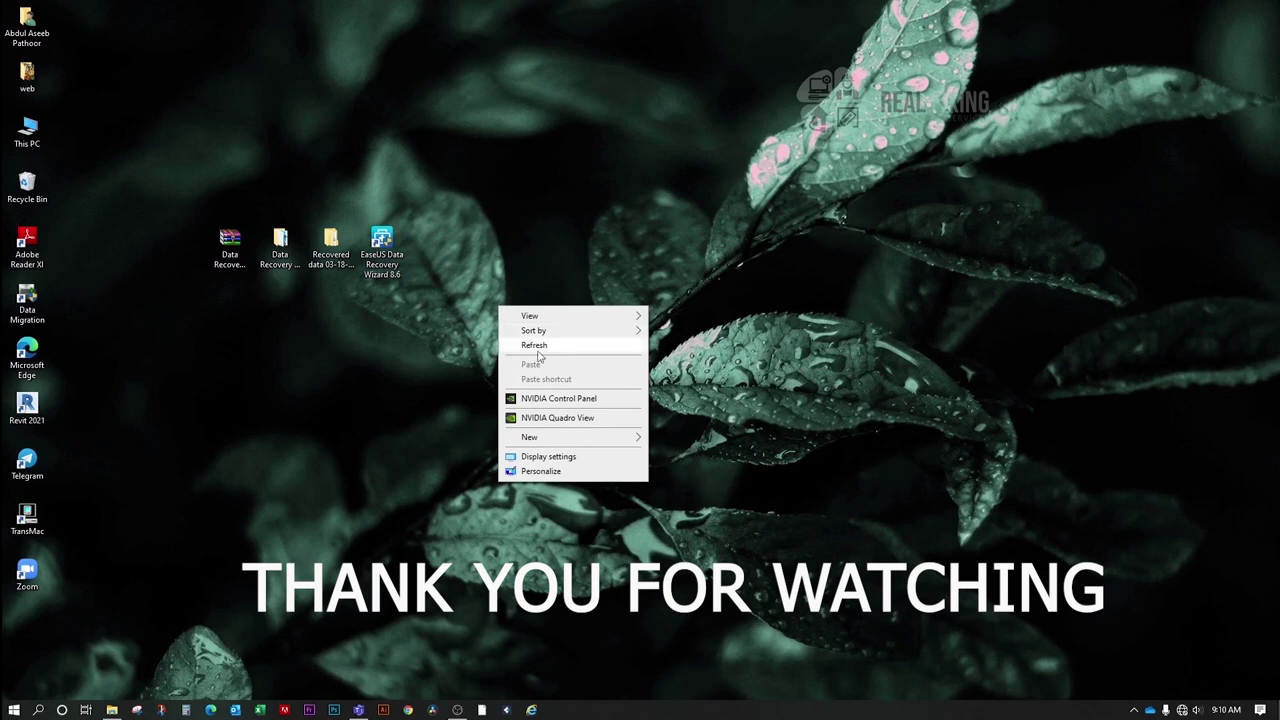
pyautogui.rightClick(529, 316)
pyautogui.click(545, 346)
pyautogui.rightClick(540, 307)
pyautogui.click(565, 346)
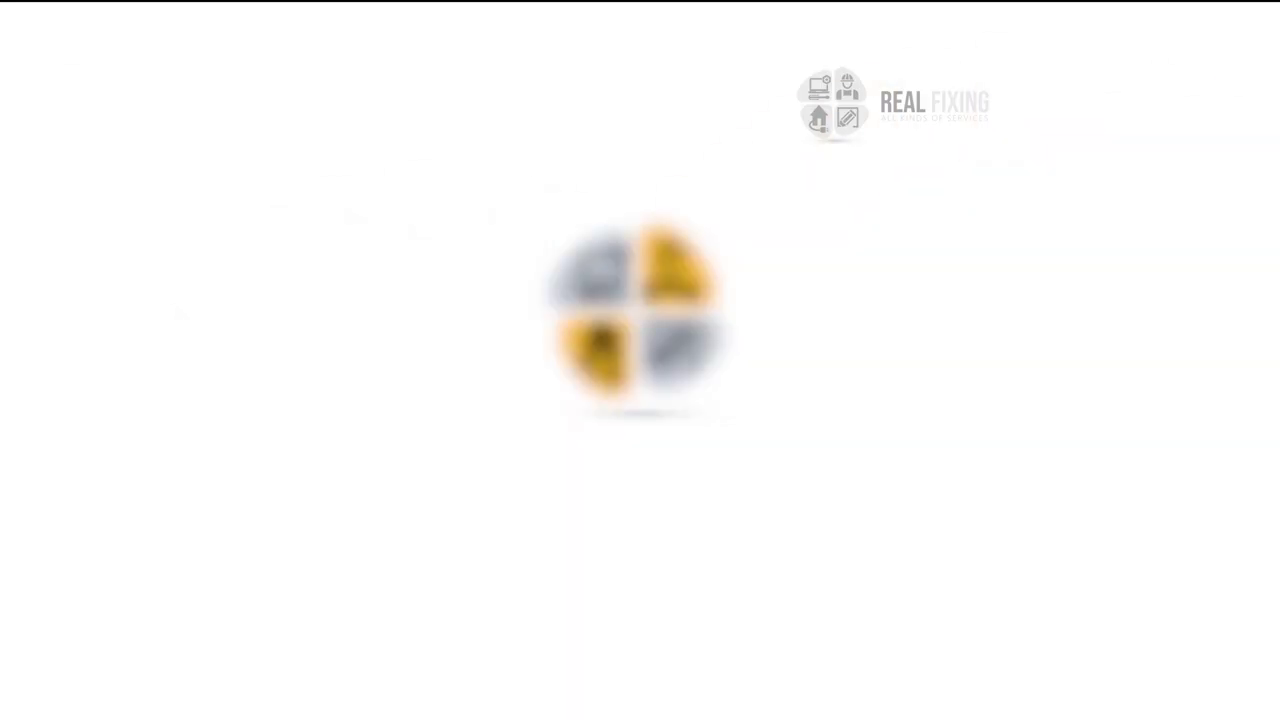